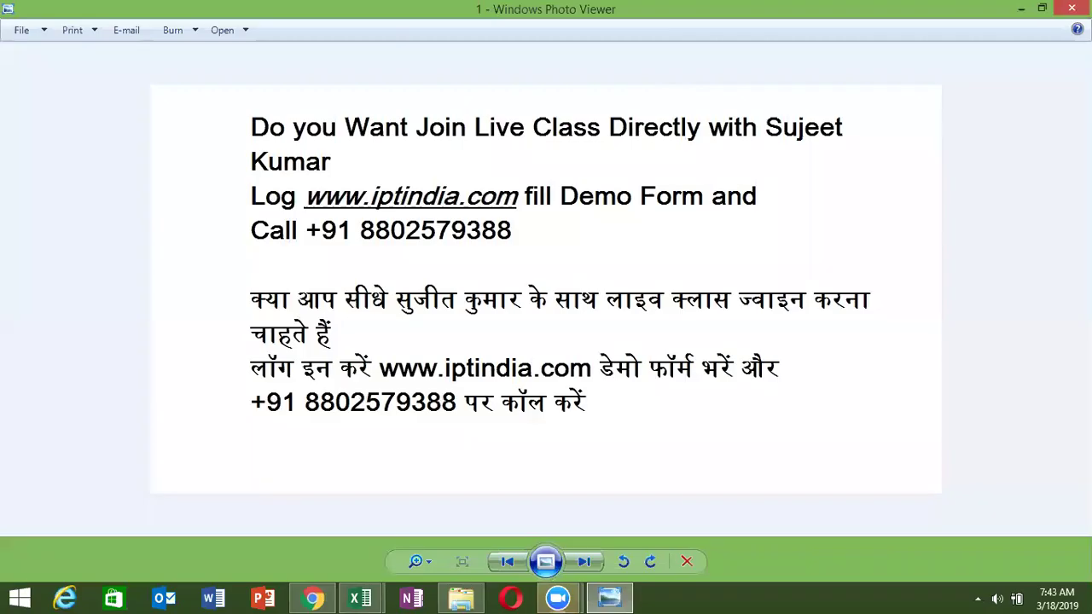
- Advance past the live-class notice in Windows Photo Viewer
click(587, 554)
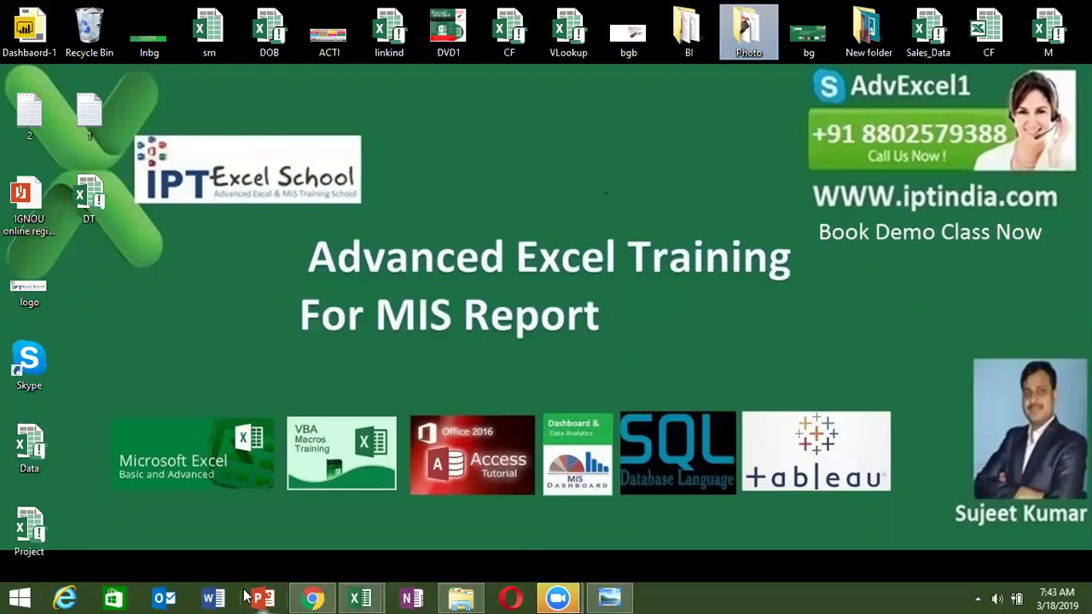
- Bring Chrome forward and highlight the name and its reversed form in the viewer's comment
click(311, 598)
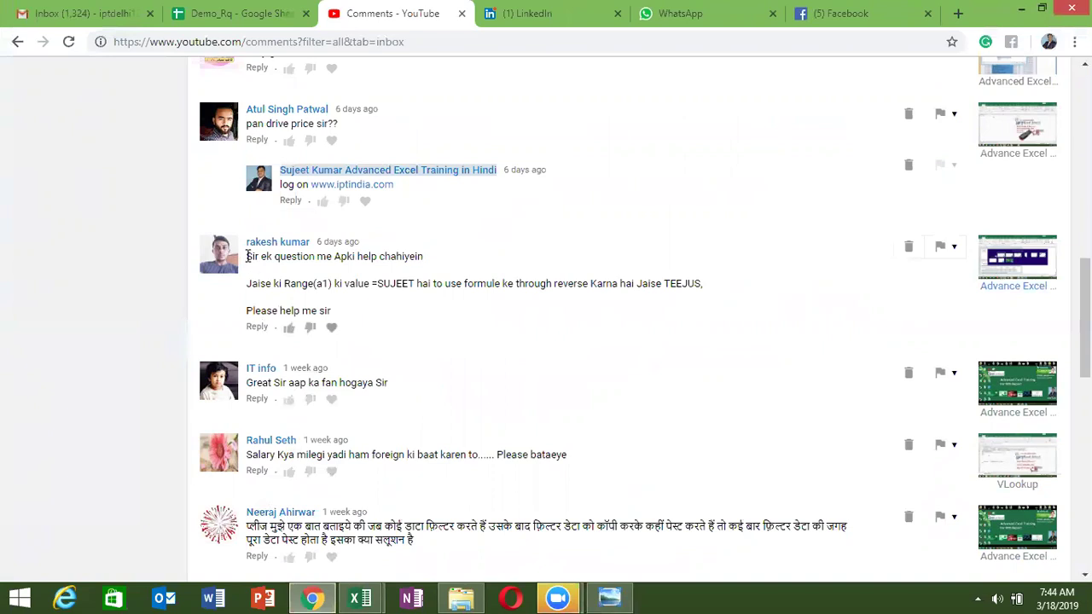
drag(247, 256, 333, 283)
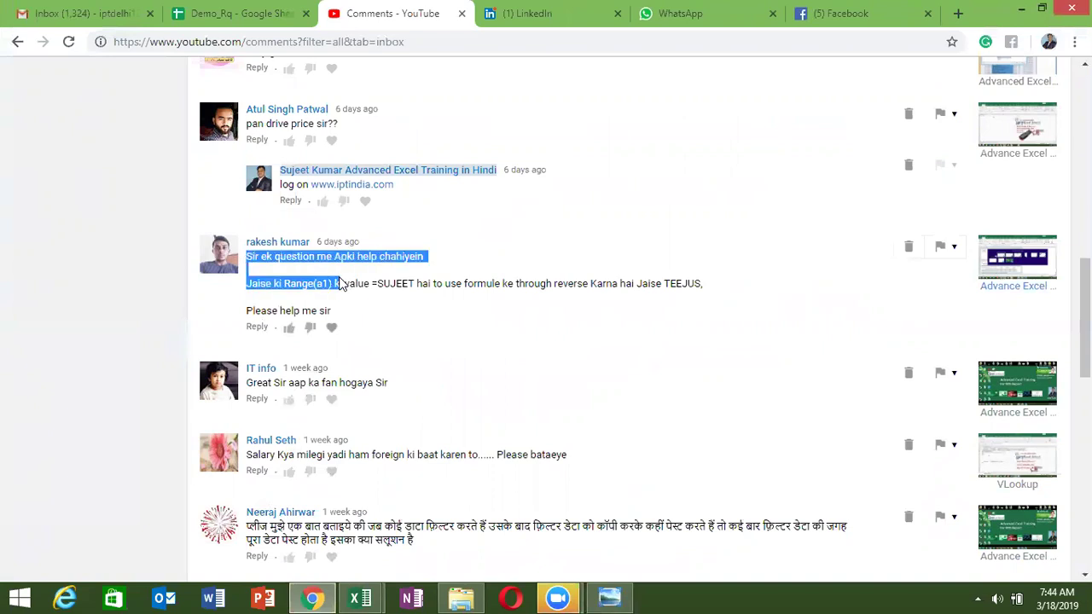
click(329, 283)
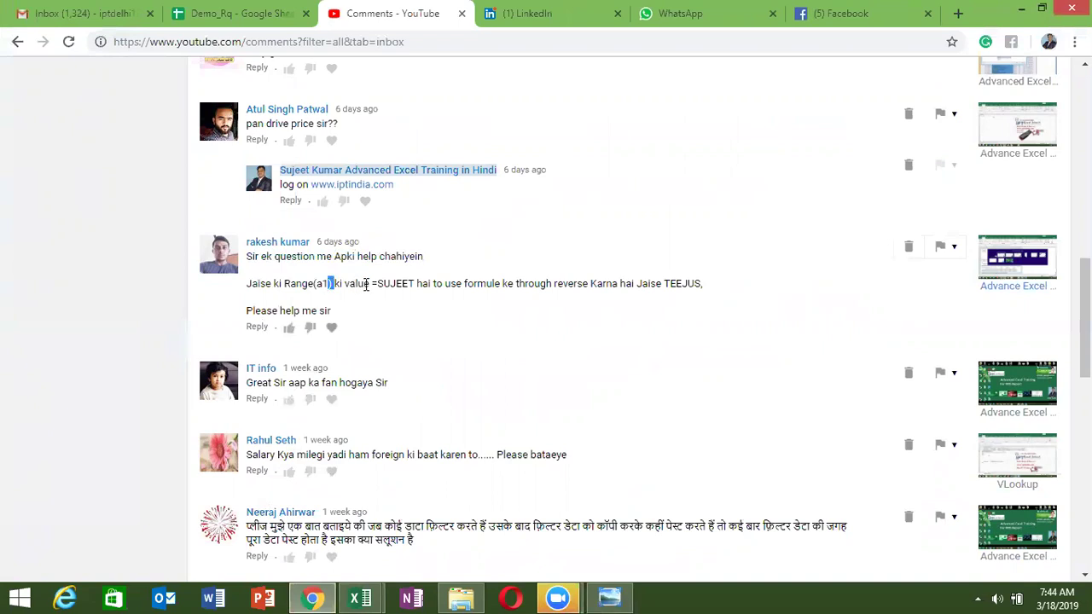
drag(383, 283, 393, 283)
double_click(393, 283)
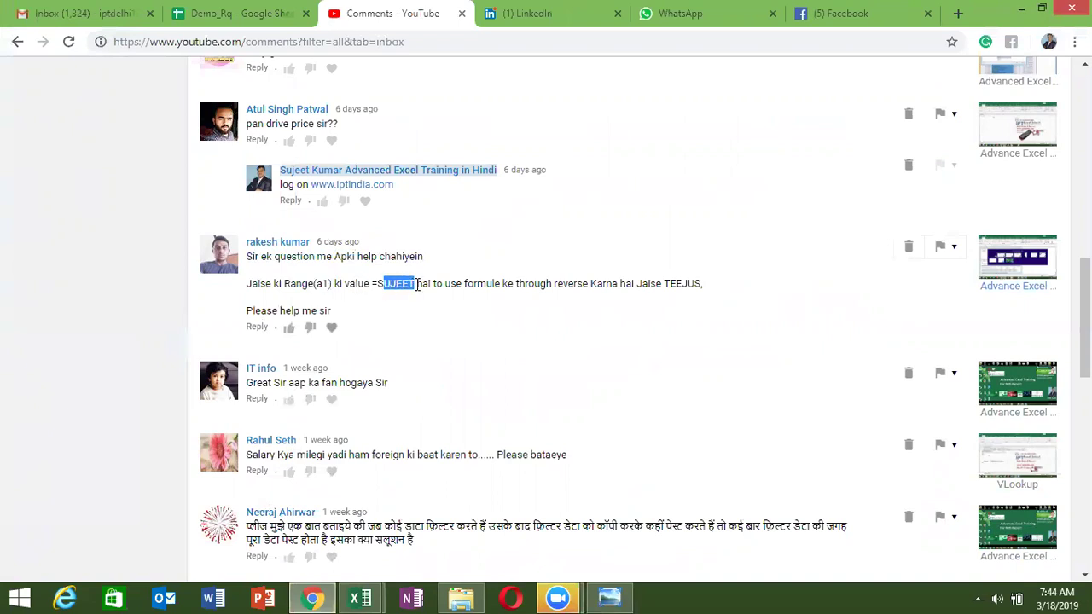
click(566, 299)
drag(702, 284, 663, 283)
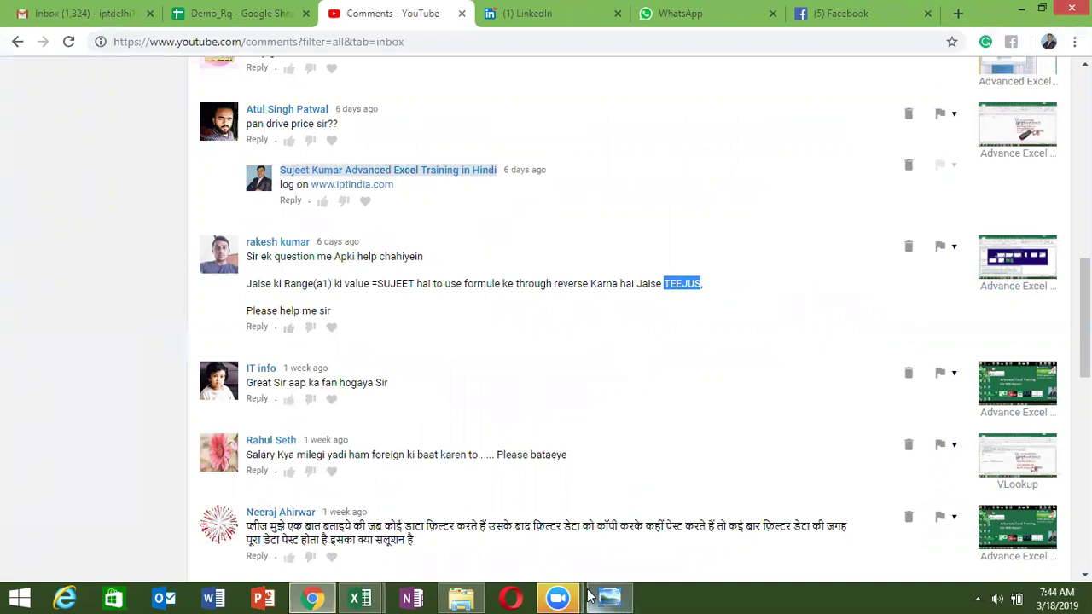
- In Book1, add the blank Sheet6 and enter the sample name in A1
click(365, 595)
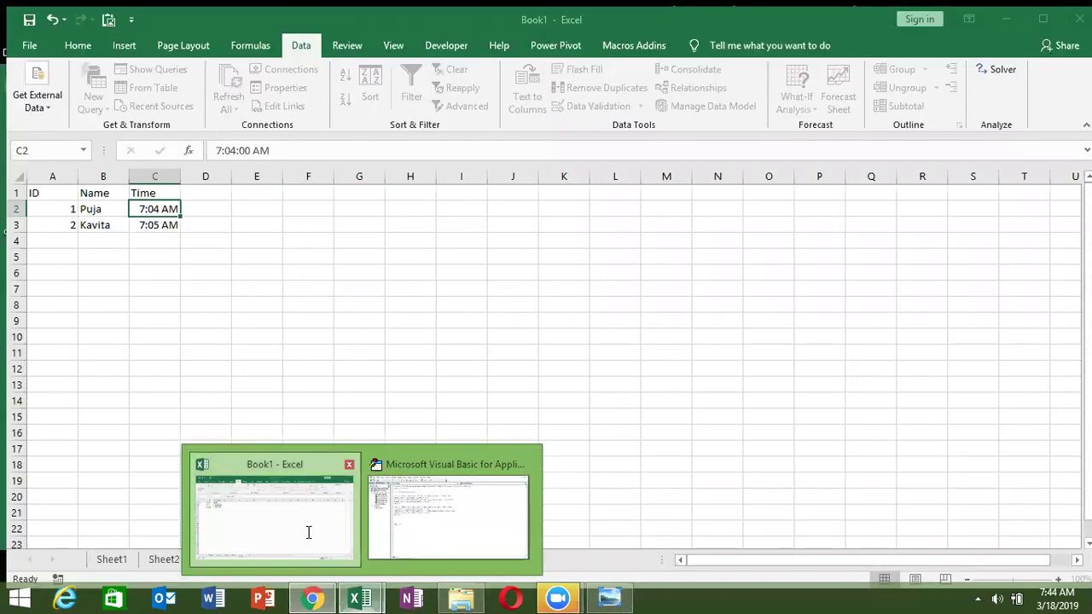
click(307, 530)
click(373, 553)
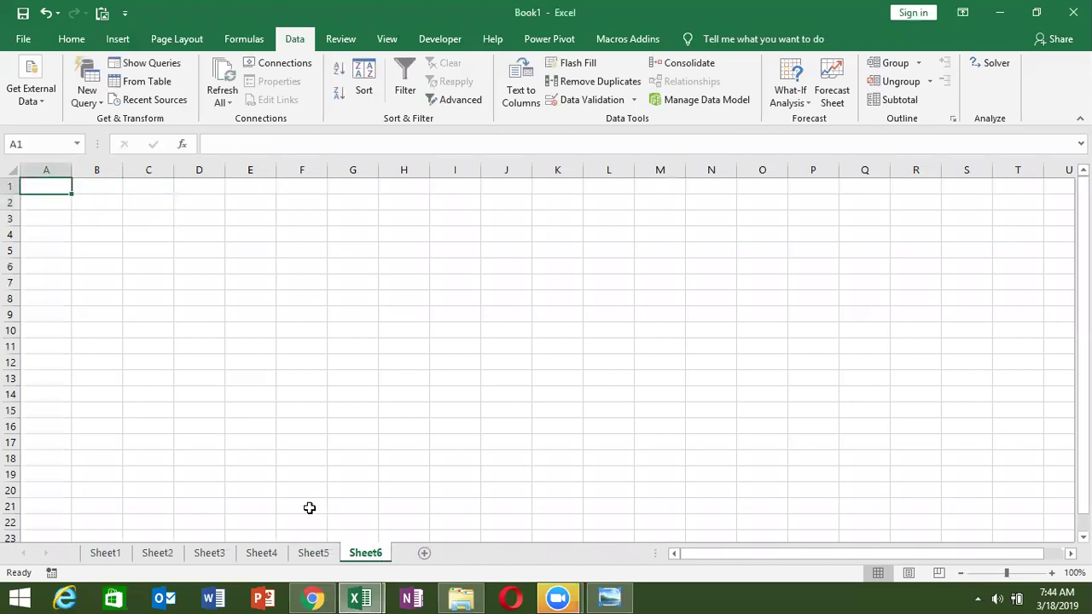
text(Sujeet)
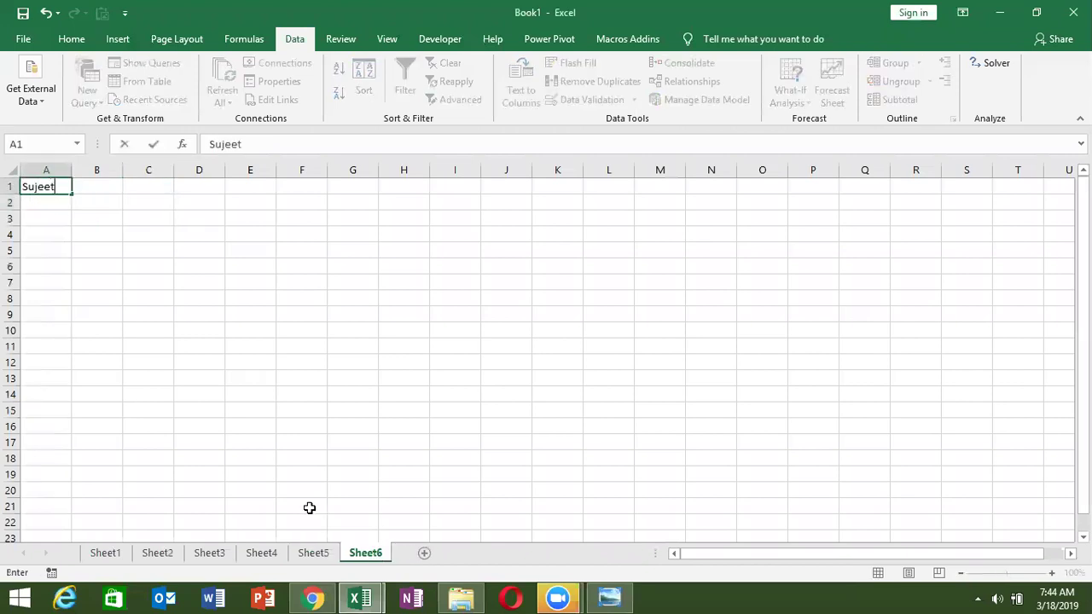
click(259, 450)
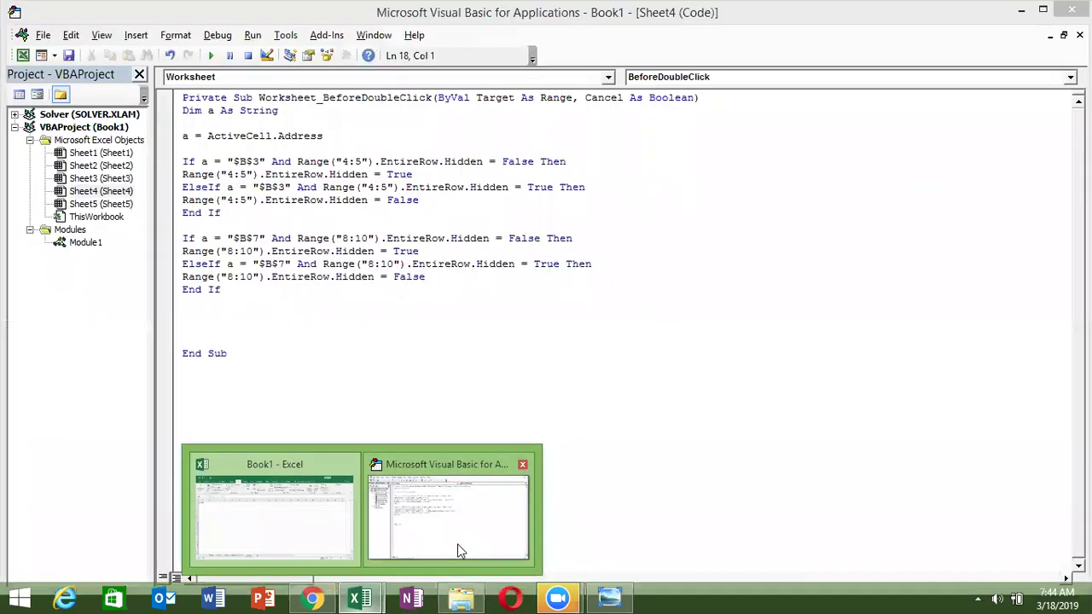
- Declare Function RN(n As String) in Module1, then return to Excel
mouse_move(359, 598)
click(460, 541)
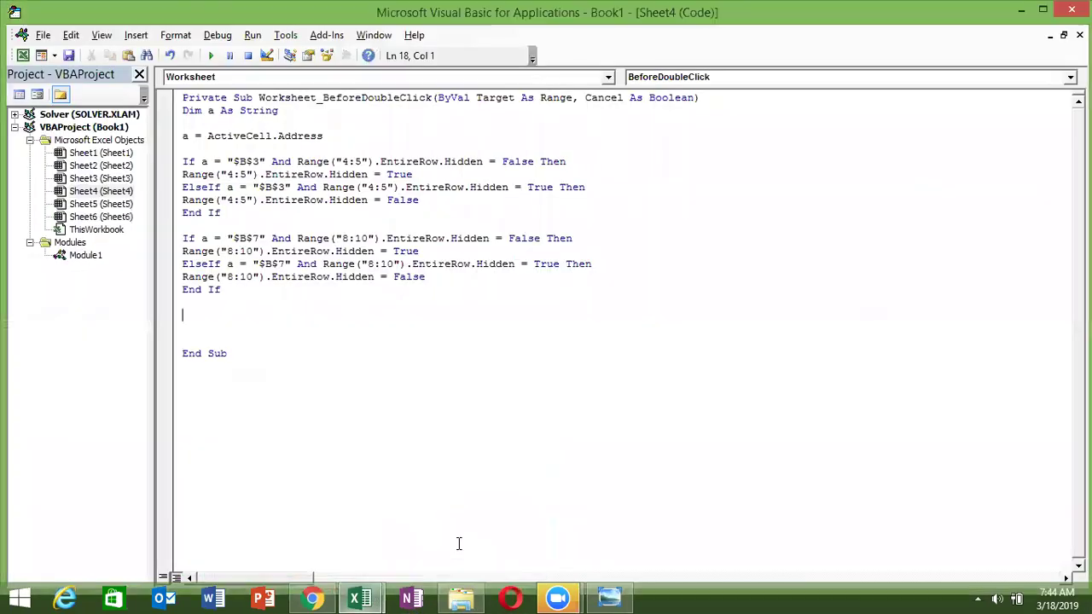
double_click(82, 255)
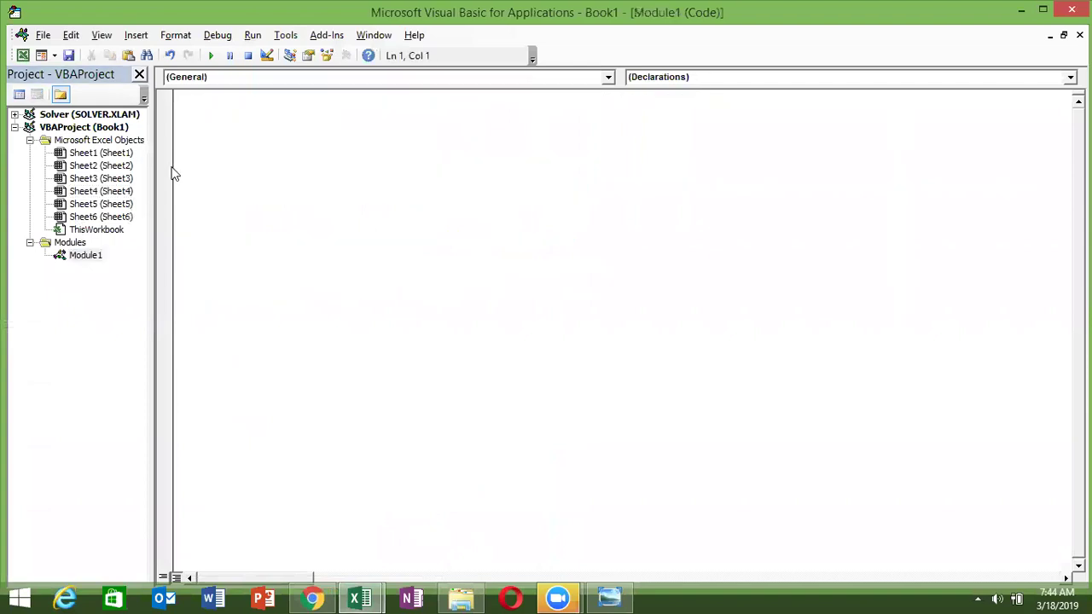
text(function )
text(RN)
text((n)
text(as )
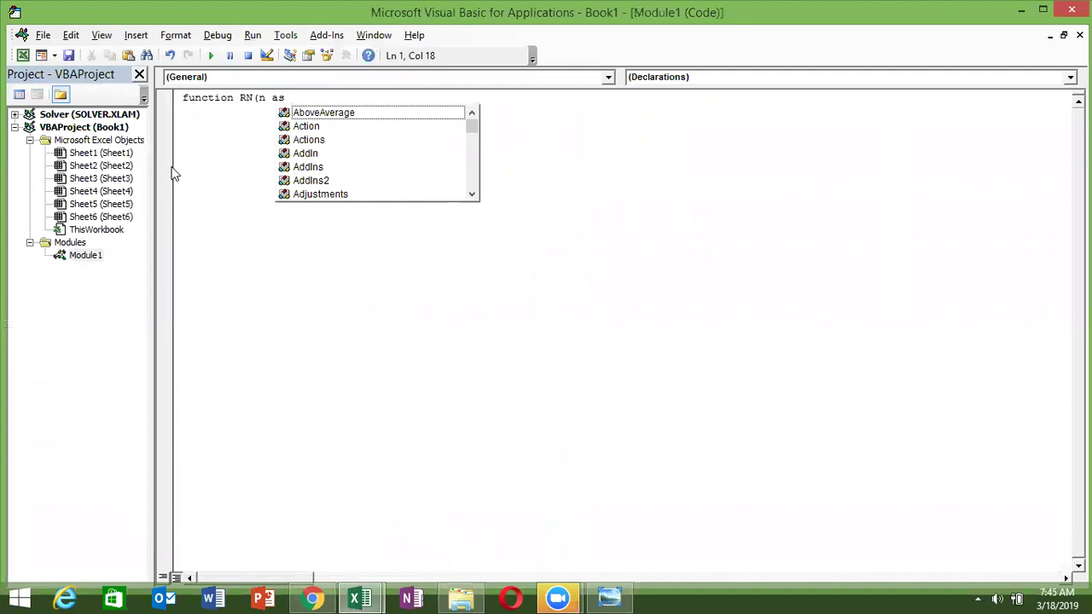
text(str)
key(Tab)
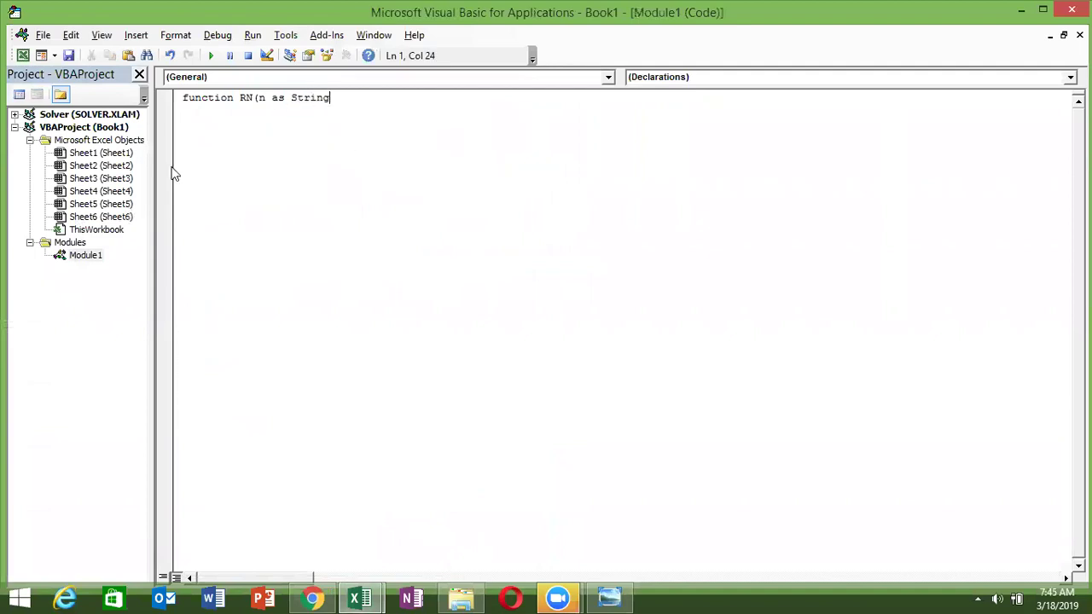
text())
key(Return)
key(Return)
key(alt+Tab)
- Enter =rn(A1) in cell B1, which returns 0 for now
click(94, 186)
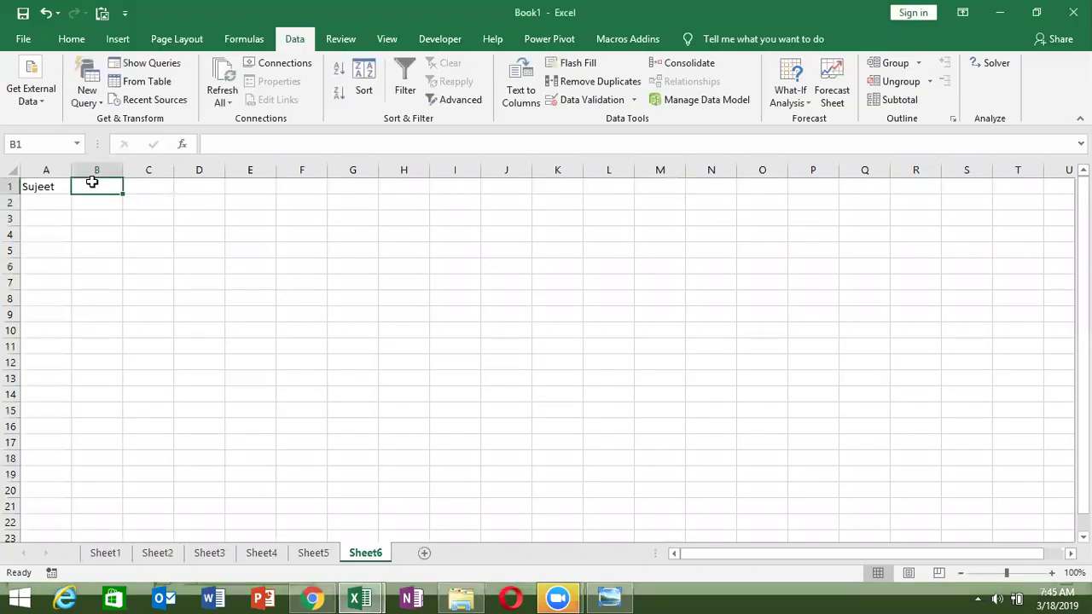
text(=rn)
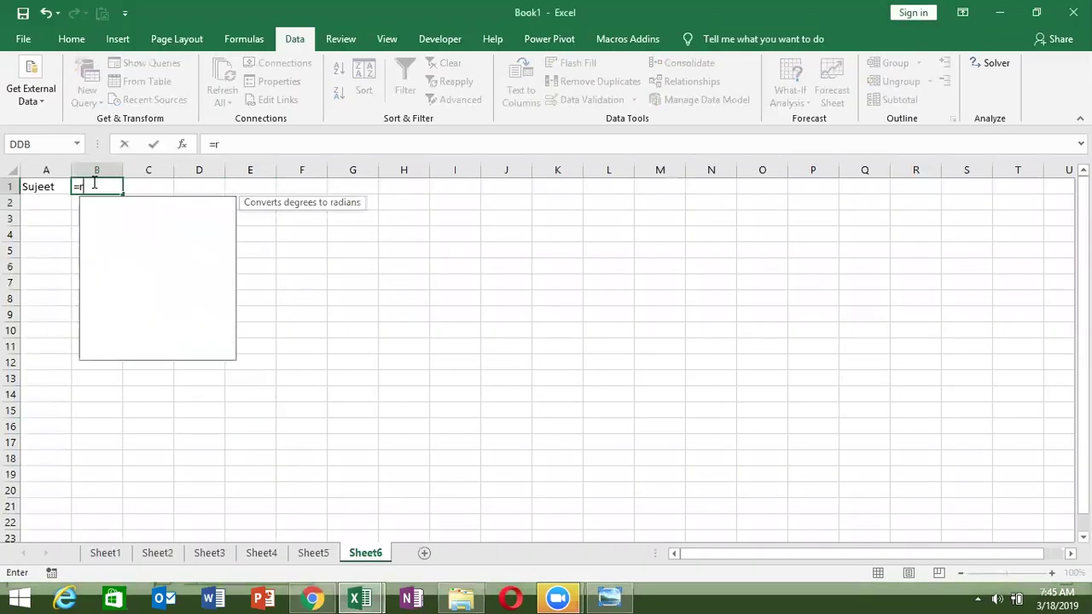
key(Tab)
key(Left)
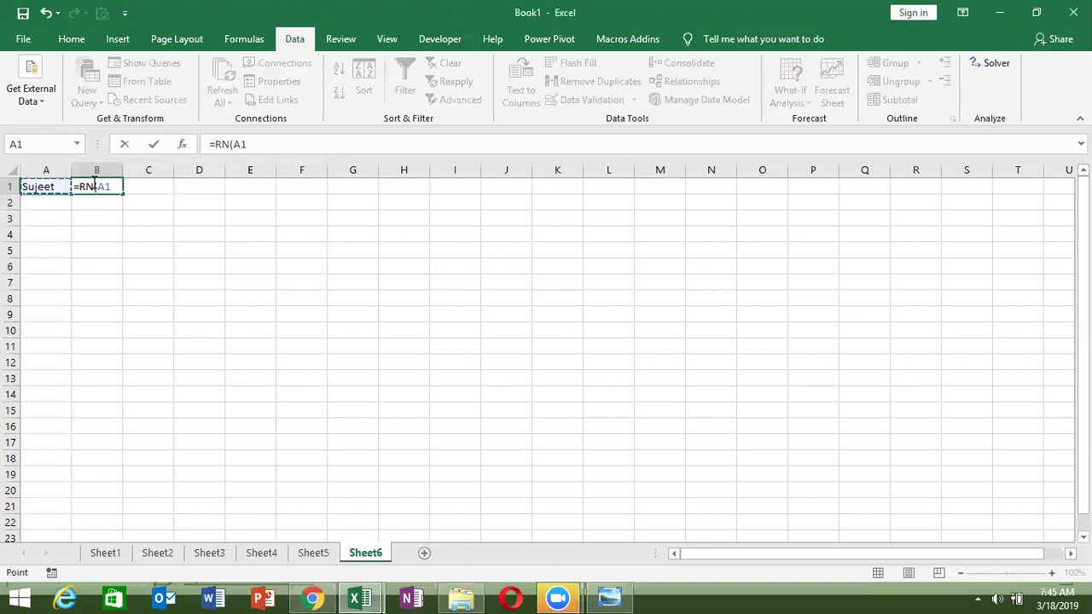
key(Return)
click(93, 183)
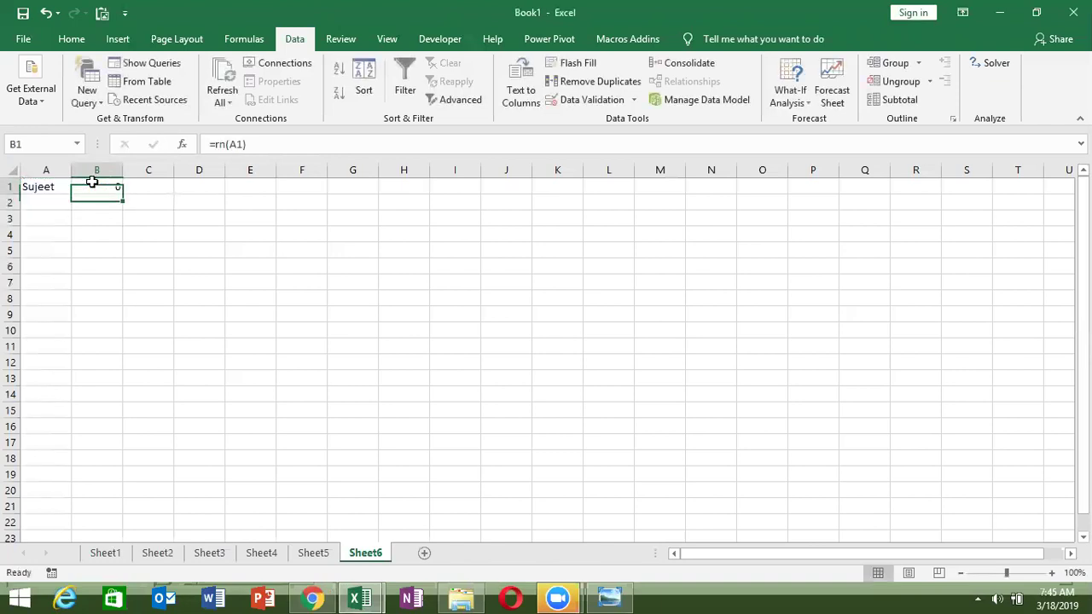
- Back in the VBA editor, open blank lines inside the RN function body
key(alt+F11)
double_click(246, 98)
click(261, 98)
click(221, 123)
key(Return)
key(Return)
key(Up)
key(Up)
- Write a For i = 1 To Len(n) ... Next i loop in RN
text(for i -)
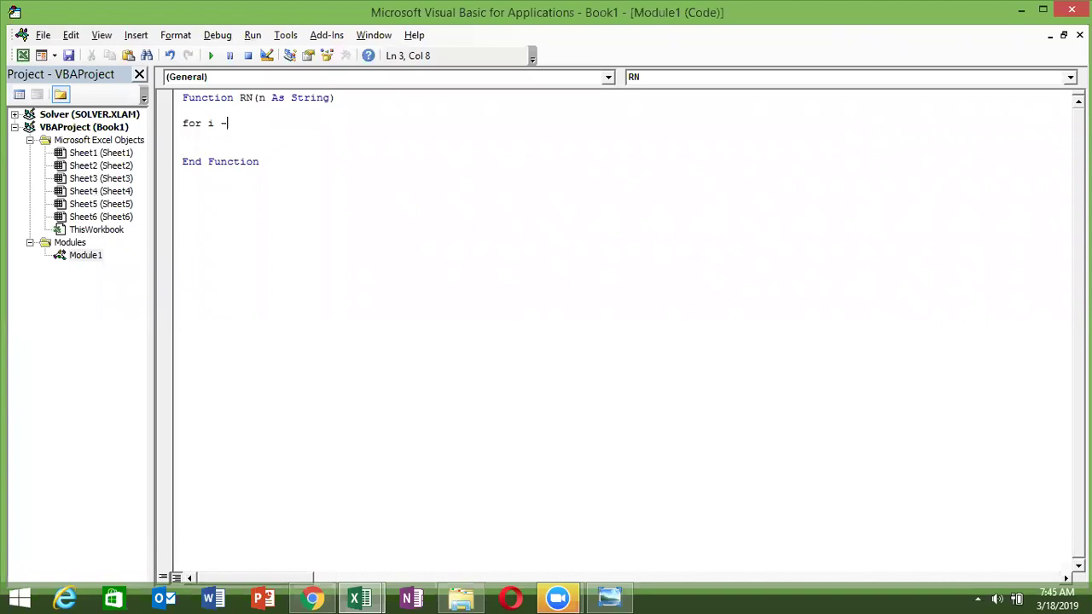
key(BackSpace)
text(= 1 to len)
text(()
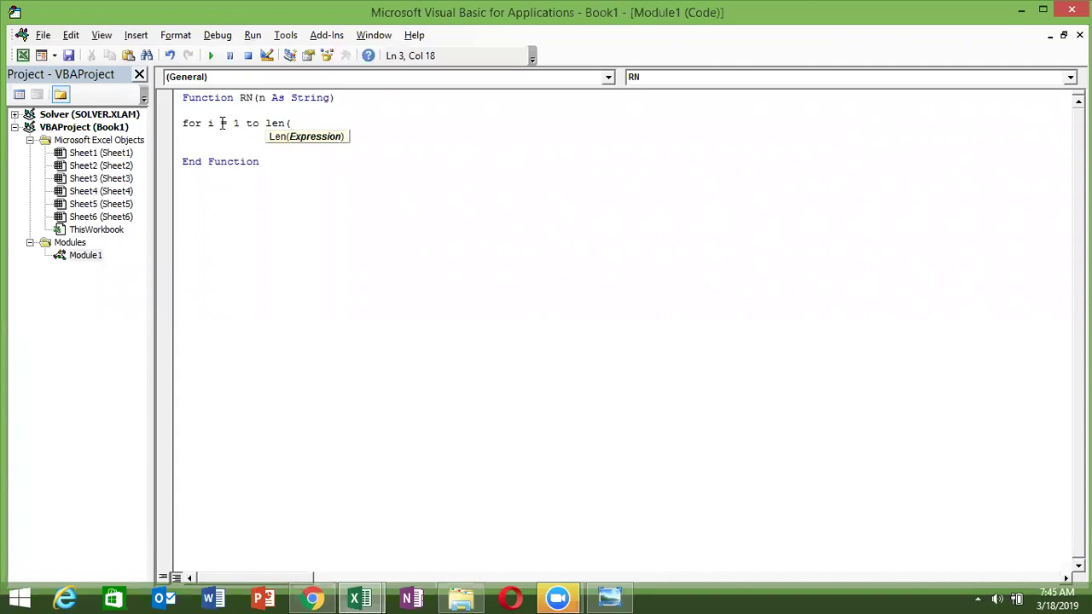
text(n)
text())
key(Return)
key(Return)
key(Return)
text(next i)
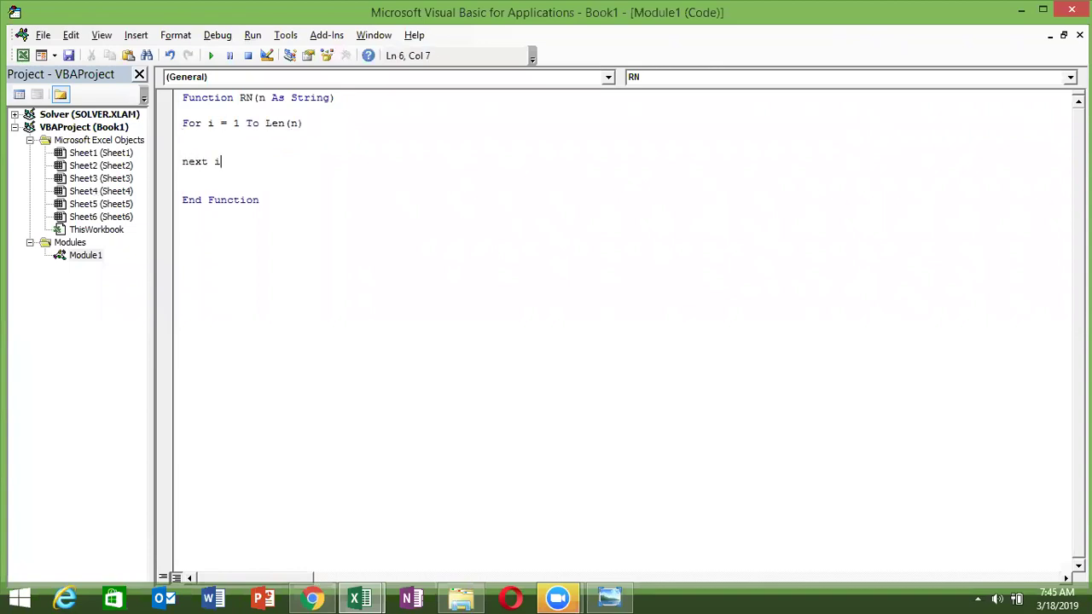
key(Return)
- Declare Dim r As String above the loop
key(Up)
key(Up)
key(Up)
key(Return)
key(Up)
key(Up)
key(Up)
key(Return)
key(Up)
text(dim r as str)
key(Tab)
- Add r = r & Right(n, i) as the loop body
key(Down)
key(Down)
key(Down)
key(Down)
text(r=)
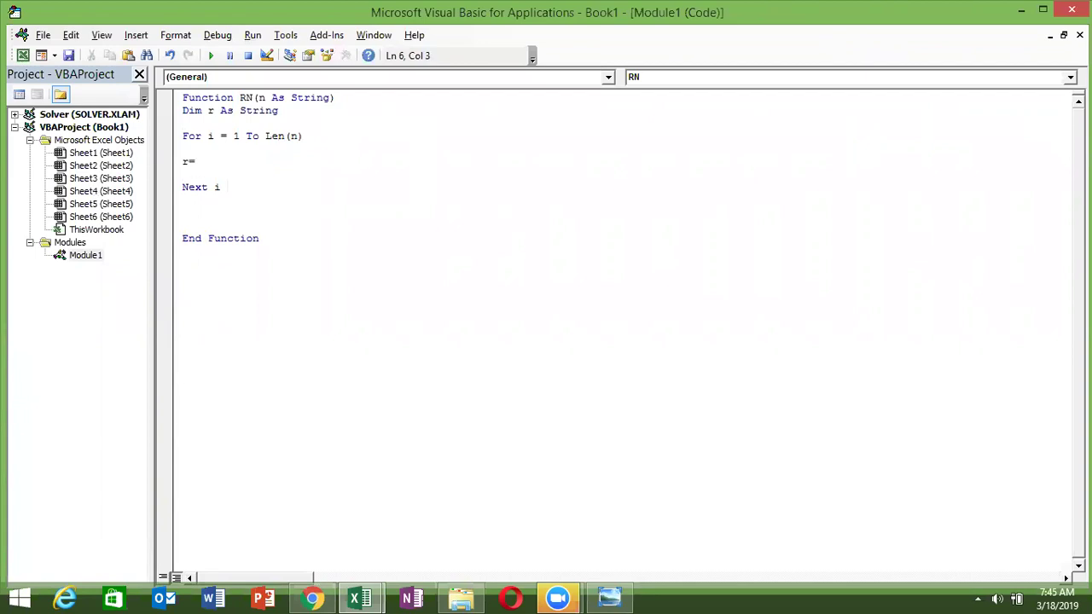
text(r )
text(& )
text(right()
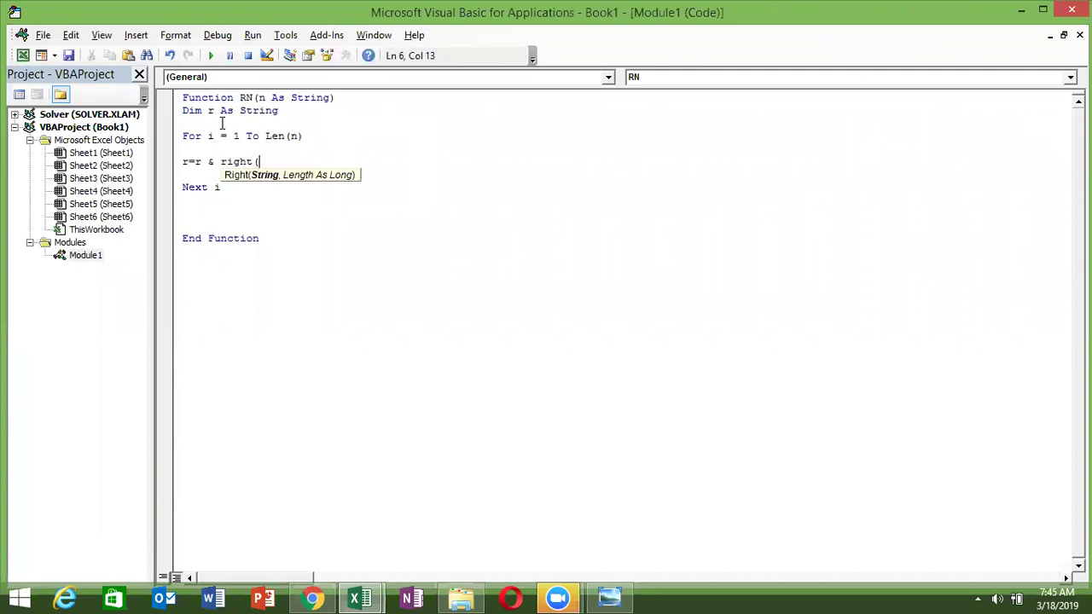
text(n,)
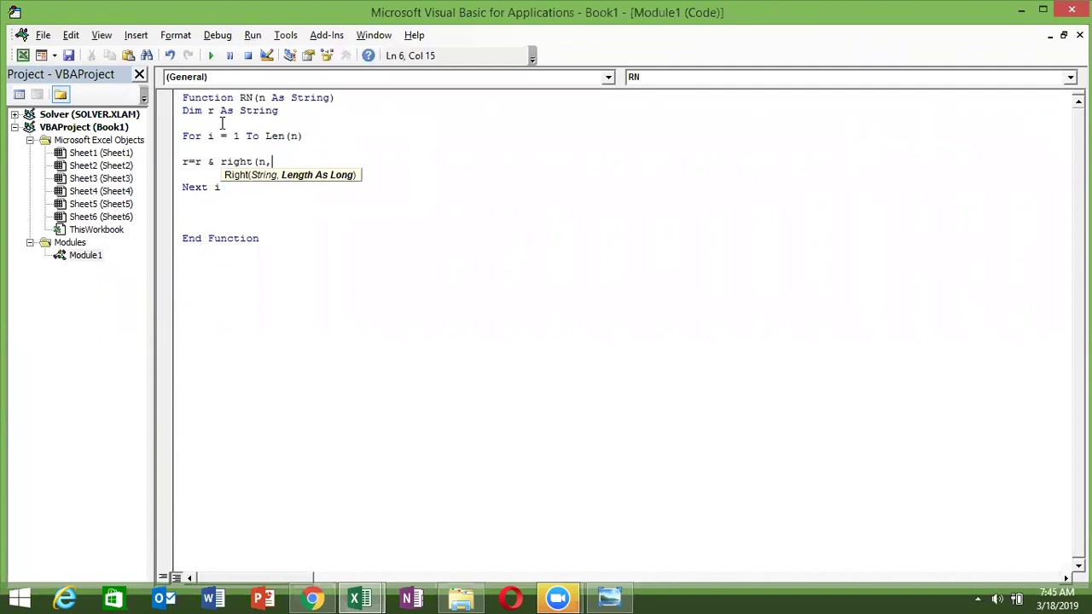
text(i)
text())
key(Down)
key(Down)
key(Down)
key(Down)
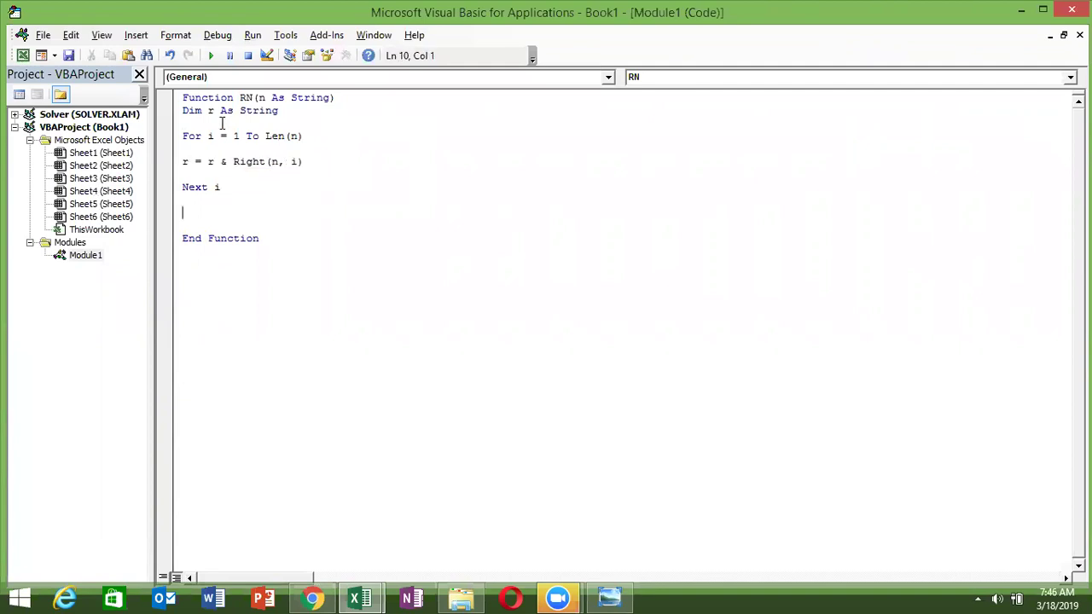
- Replace Right(n, i) with Mid(n, Len(n)-i+1, 1) in the loop body
key(Up)
key(Up)
key(Up)
key(Up)
key(Up)
key(Down)
key(Left)
key(Left)
key(Left)
key(Left)
key(Left)
key(Left)
key(shift+Right)
key(shift+Right)
key(shift+Right)
key(shift+Right)
key(shift+Right)
key(shift+Right)
key(shift+Right)
key(shift+Right)
key(shift+Right)
key(shift+Right)
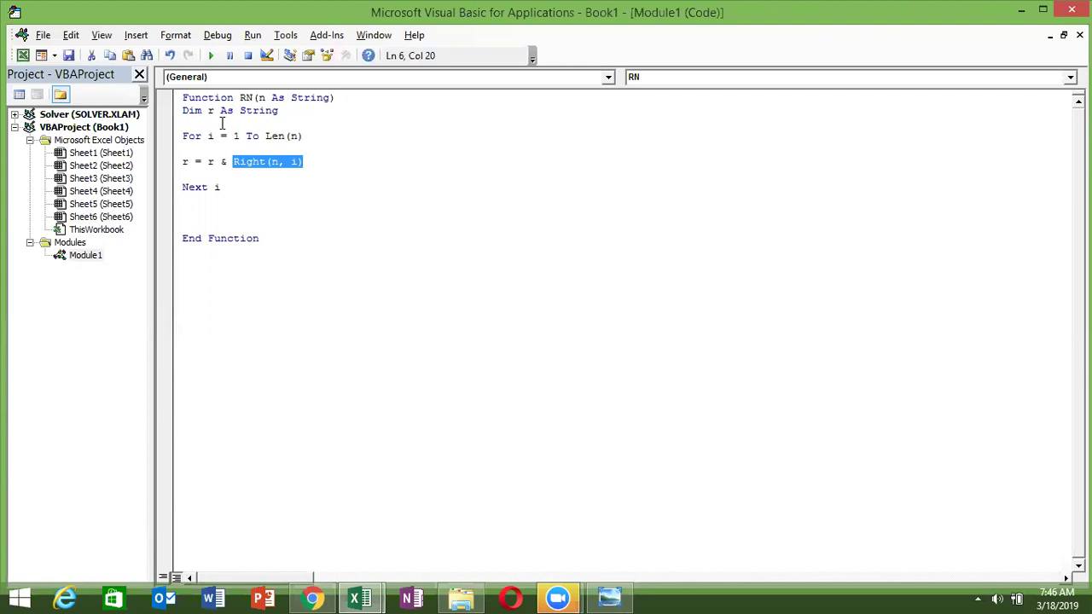
key(BackSpace)
text(mid()
key(BackSpace)
key(BackSpace)
text(d)
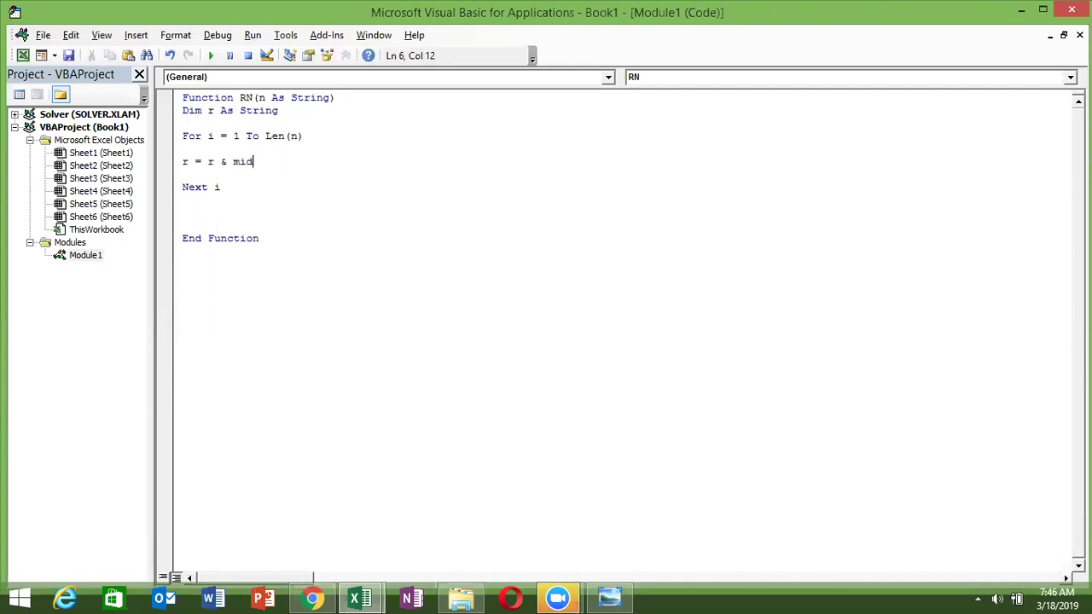
text(()
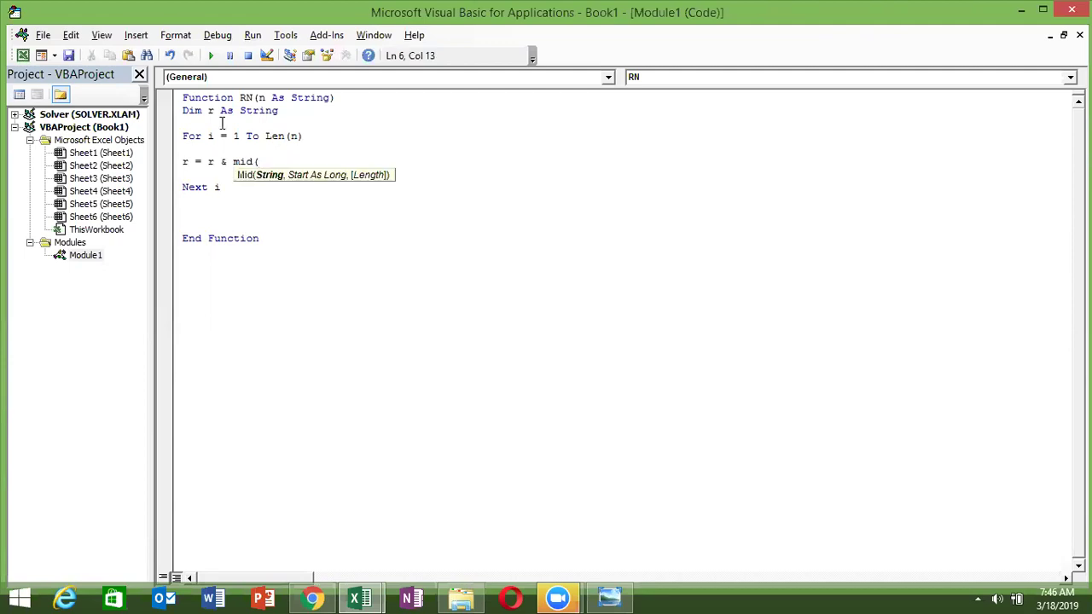
text(n,)
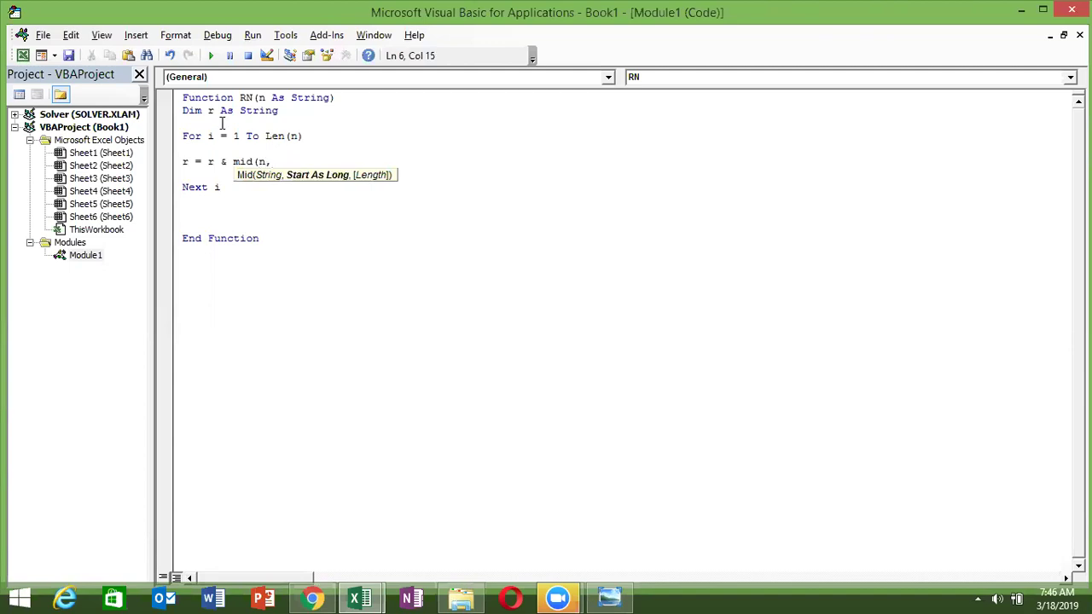
text(len()
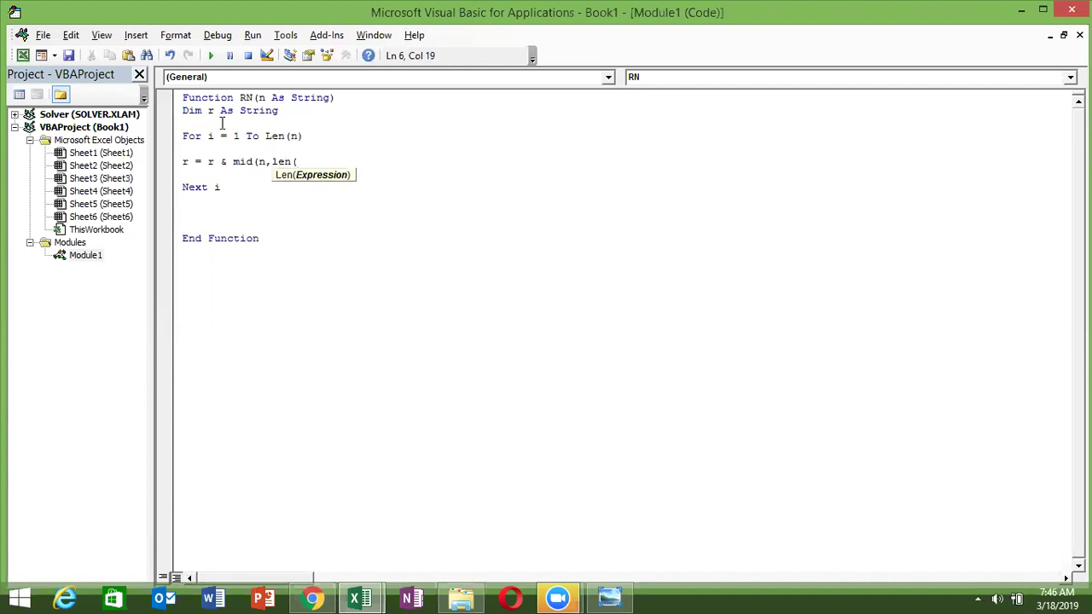
text(n)
text()-i+1,)
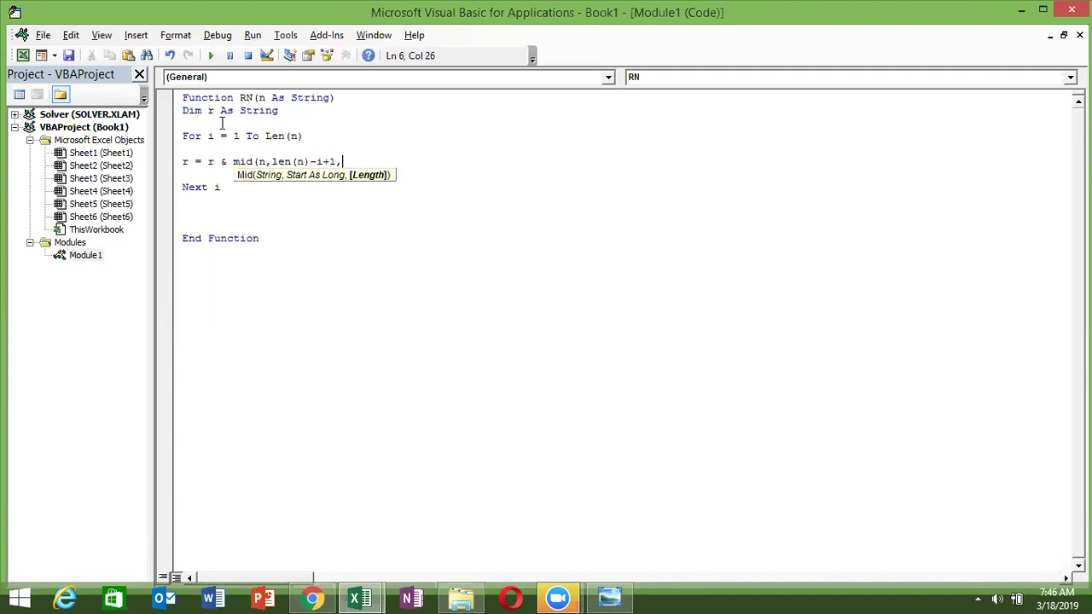
text(1))
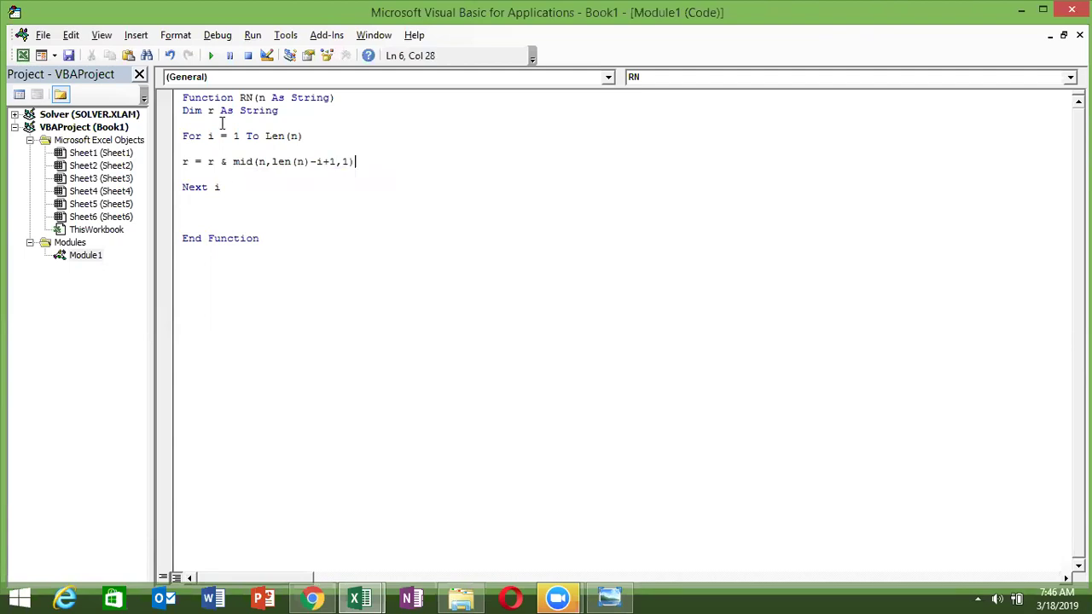
click(251, 199)
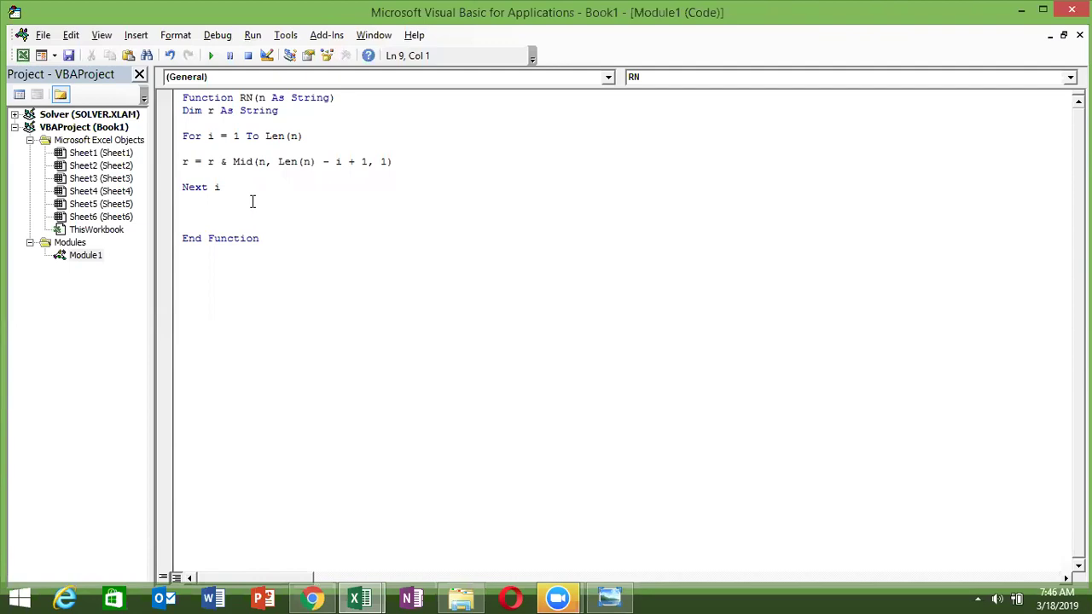
key(Return)
- Add RN = r as the return line and recalculate B1's =rn(A1) to show the reversed name
text(RN = )
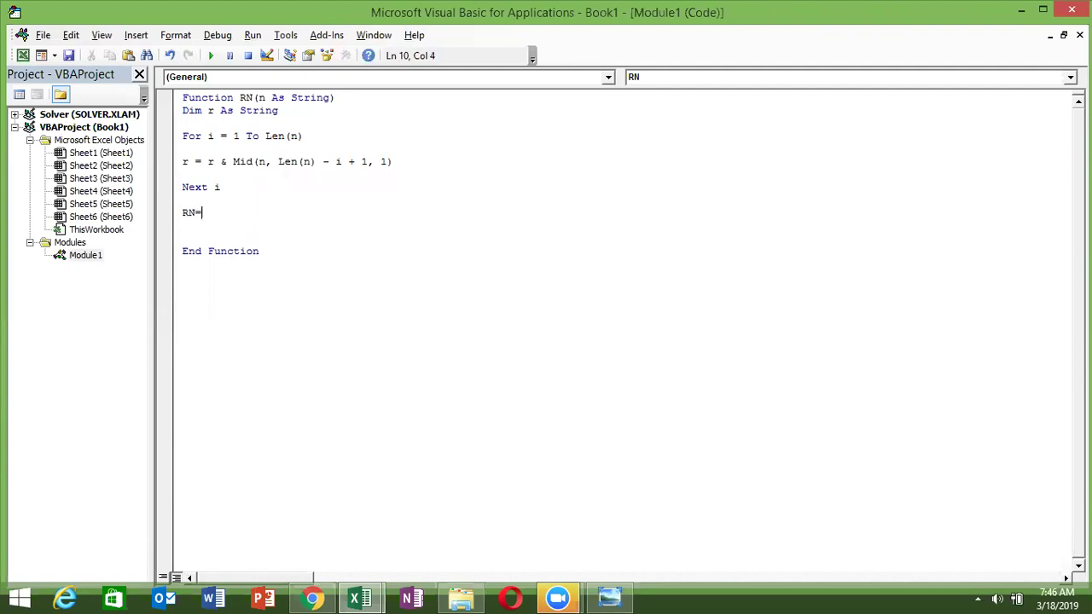
text(r)
click(281, 161)
key(alt+F11)
double_click(96, 186)
key(Return)
click(95, 186)
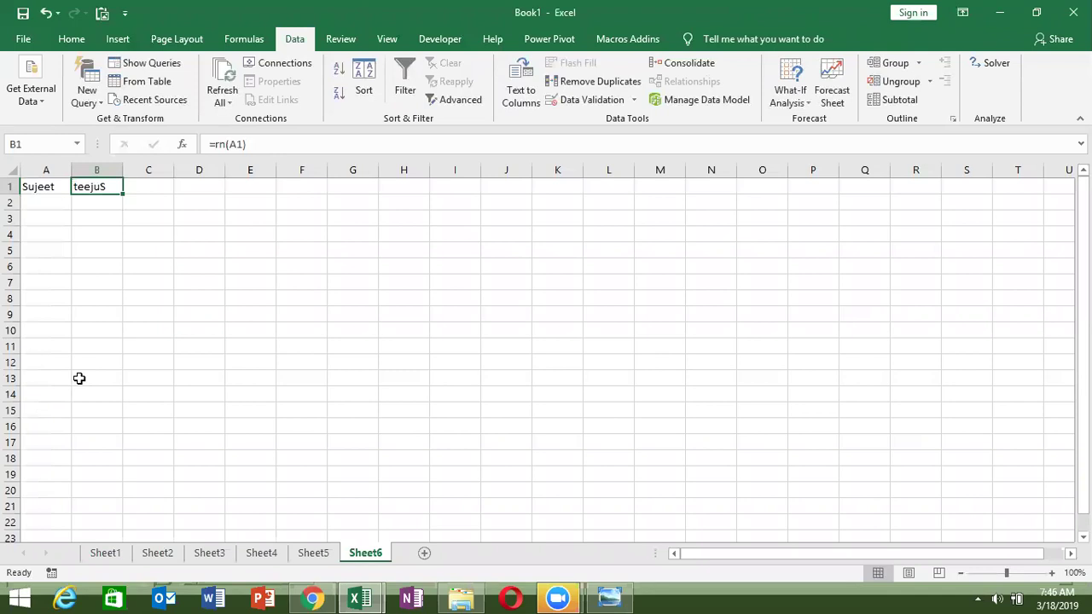
key(alt+Tab)
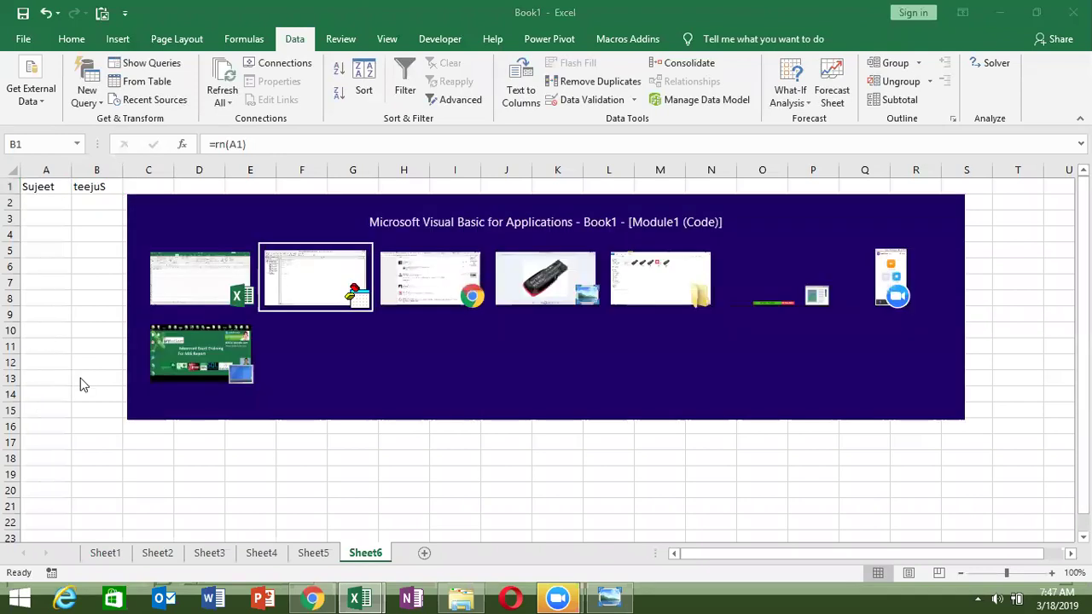
key(alt+Tab)
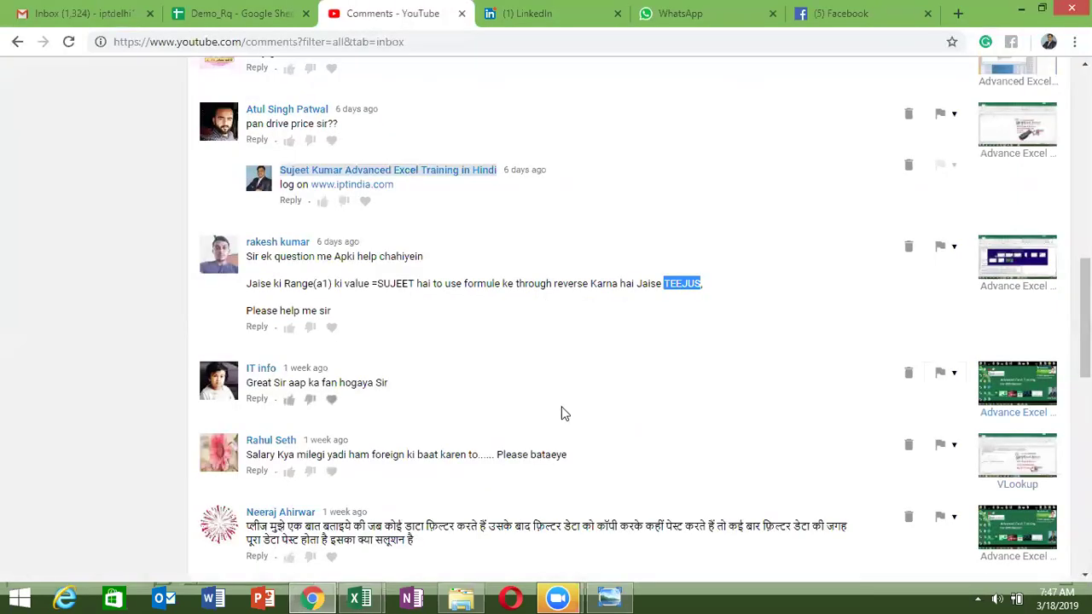
key(alt+Tab)
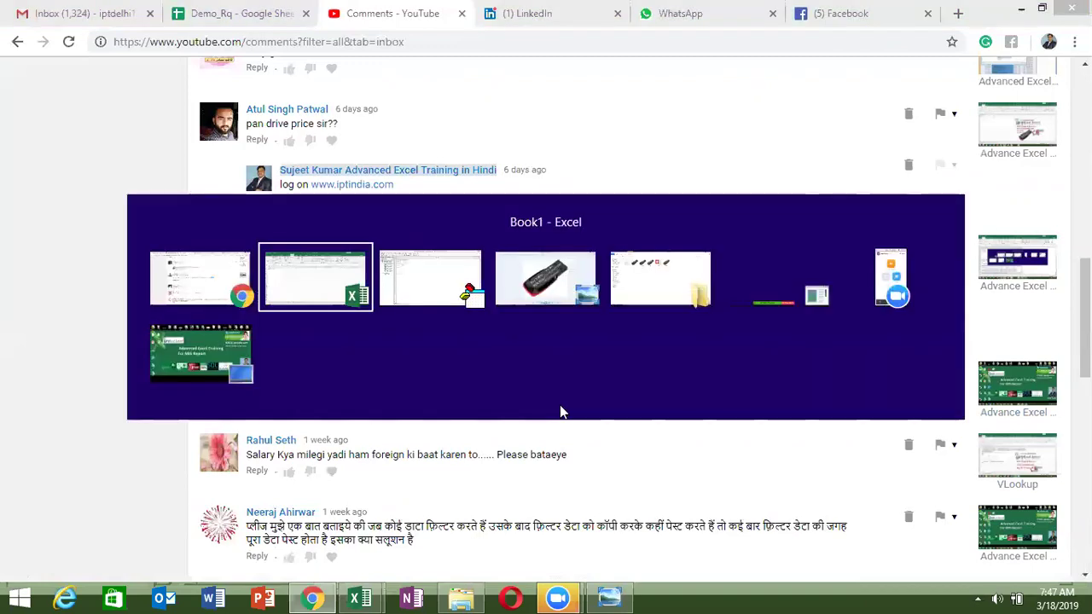
key(alt+Tab)
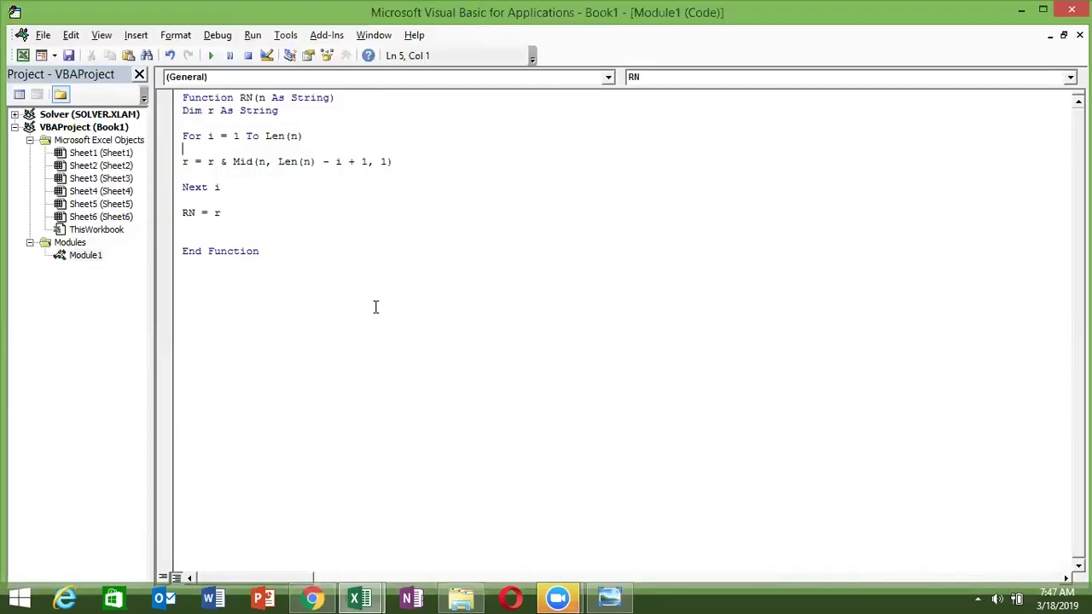
key(alt+Tab)
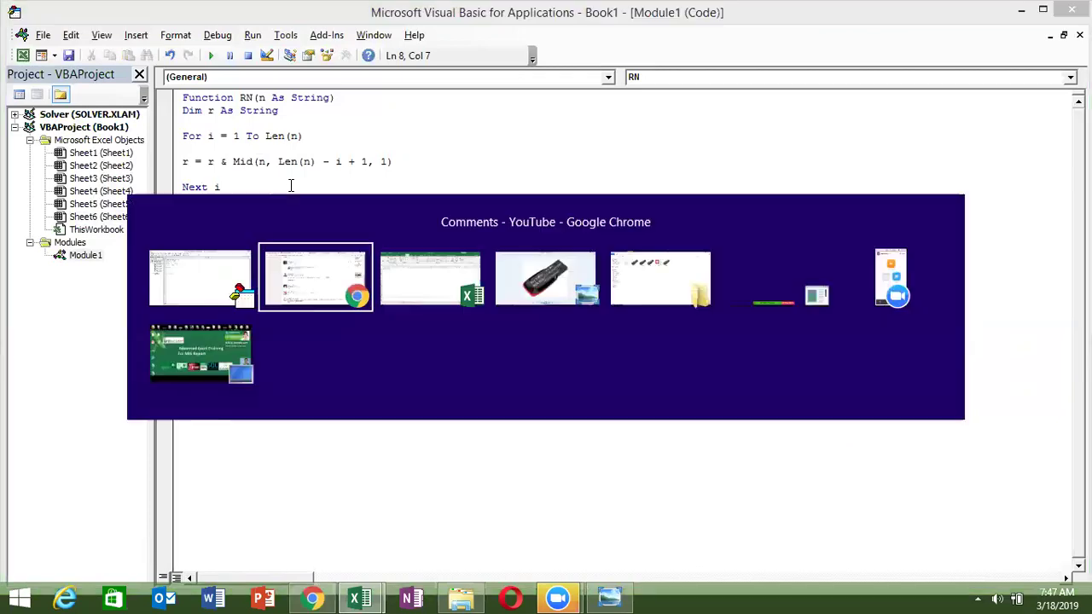
key(alt+Tab)
key(alt+Tab)
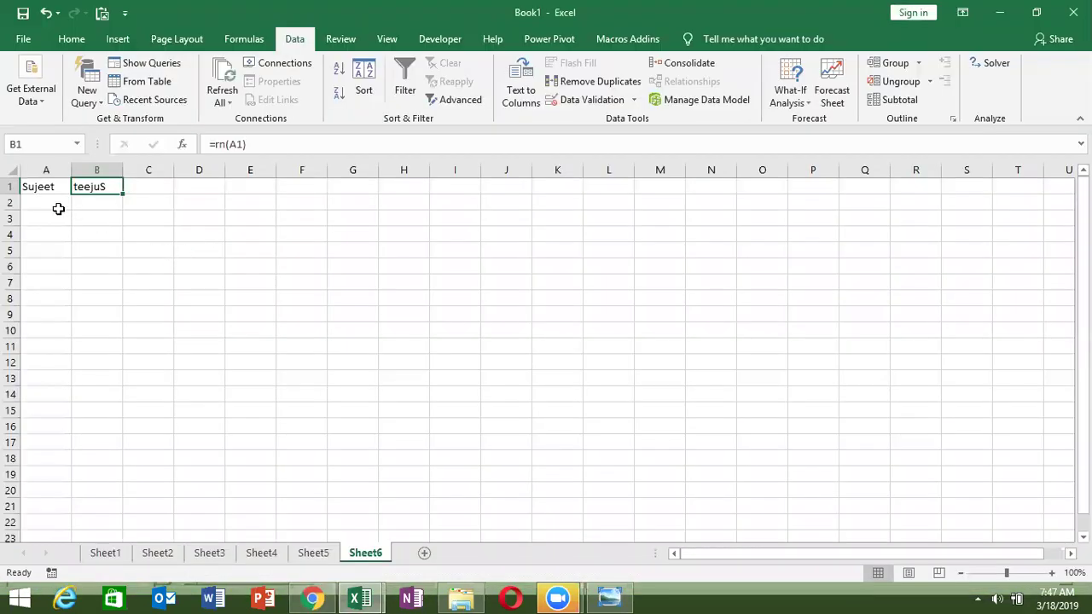
- Enter =MID(A1,LEN(A1),1) in A2, accepting Excel's parenthesis fix
click(57, 209)
text(=)
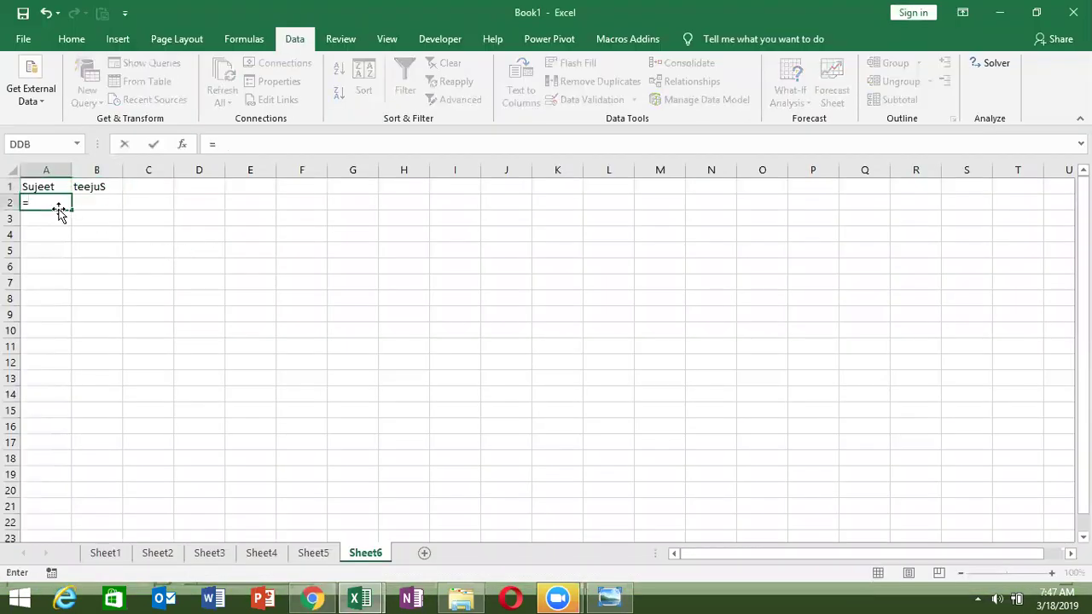
text(mid)
key(Tab)
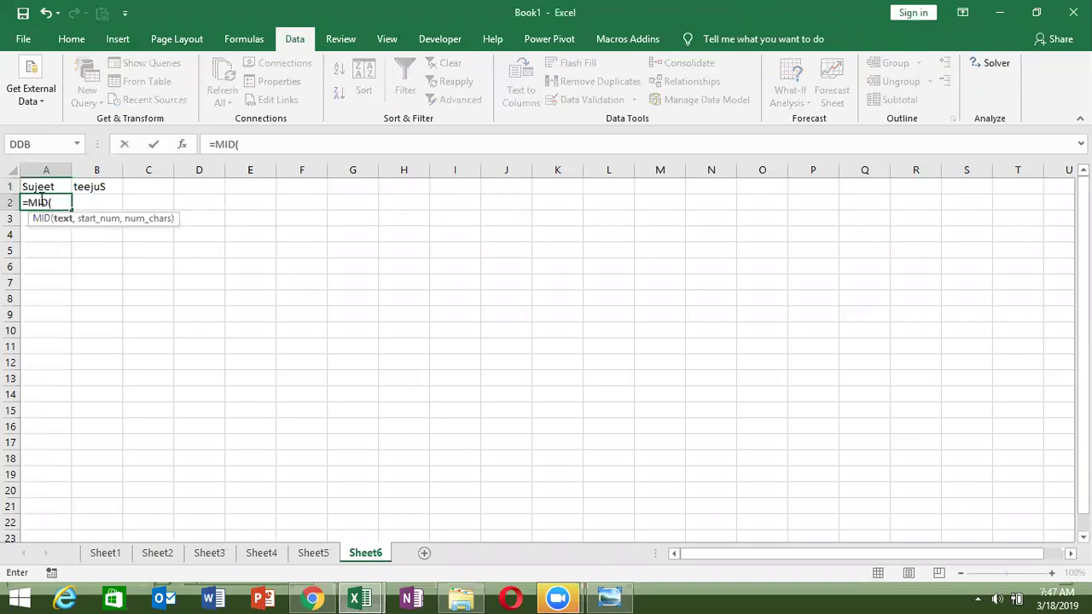
click(40, 186)
text(,)
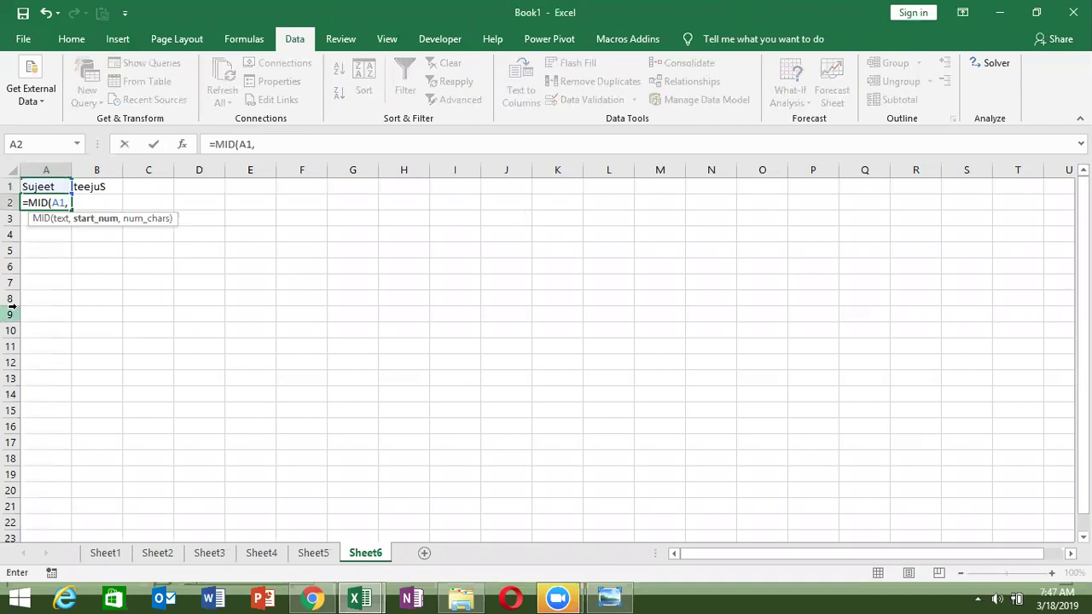
text(len)
key(Tab)
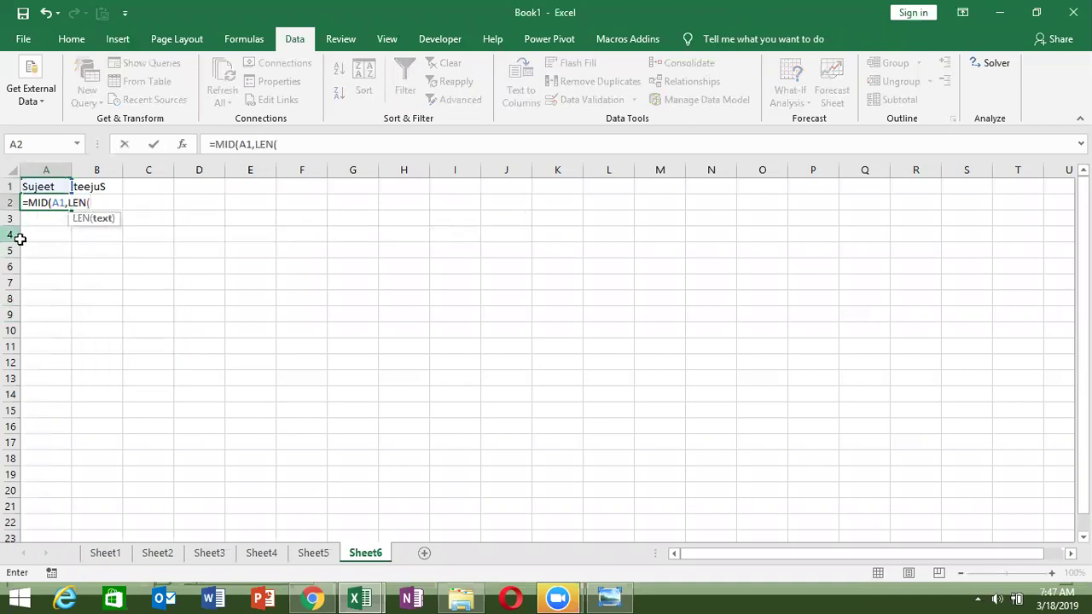
click(41, 187)
text())
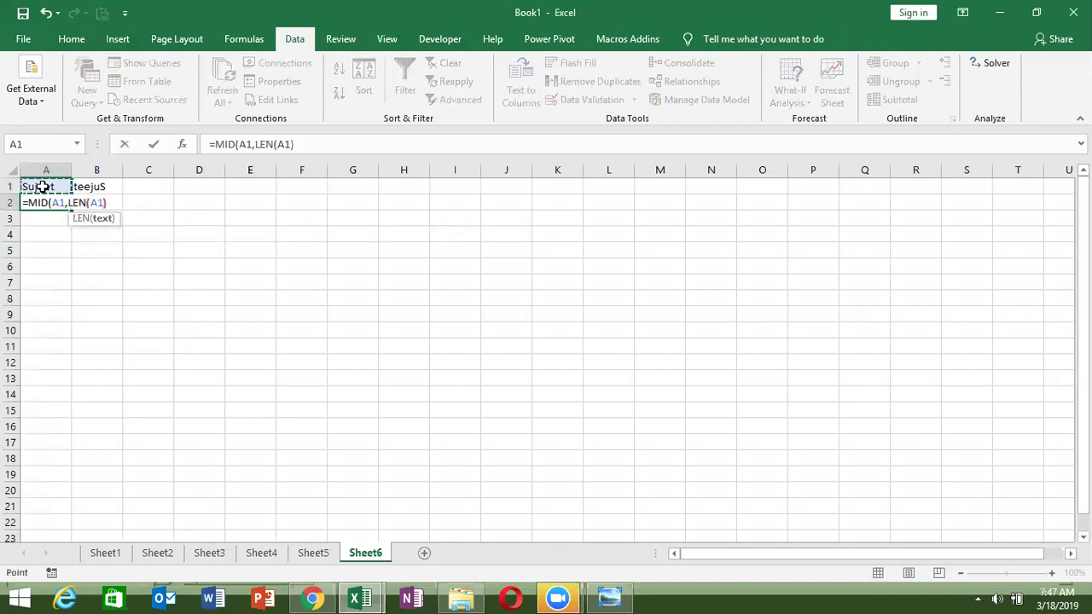
text(,0)
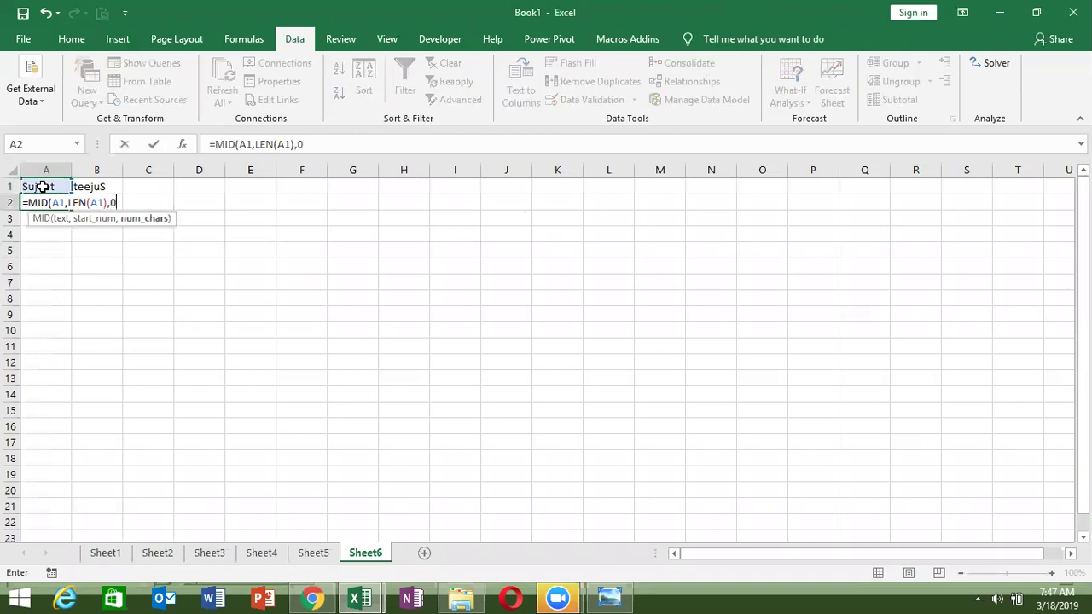
key(BackSpace)
text(1)
key(Return)
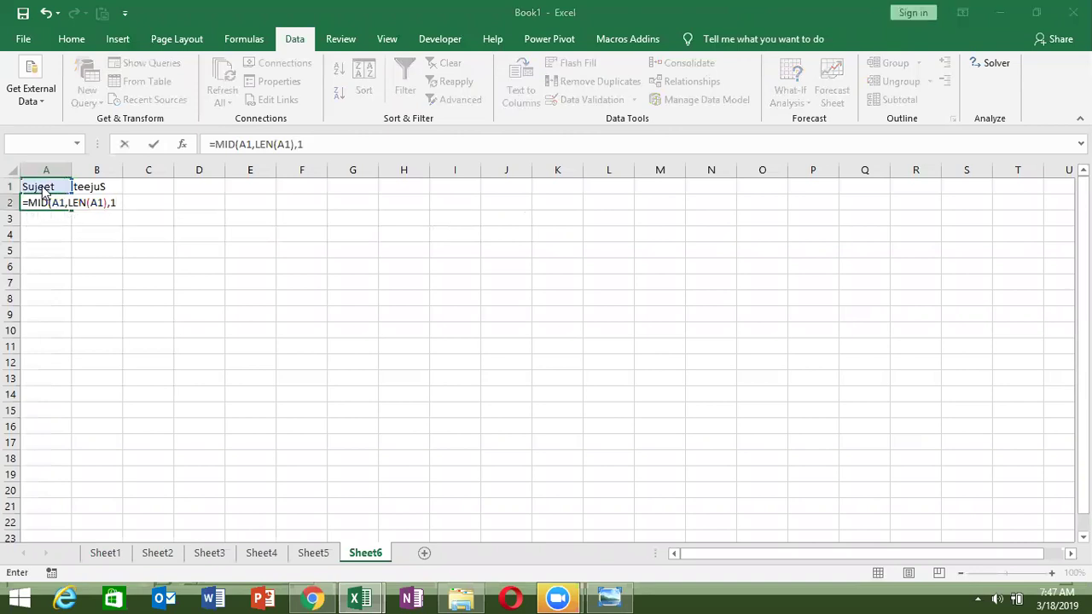
key(Return)
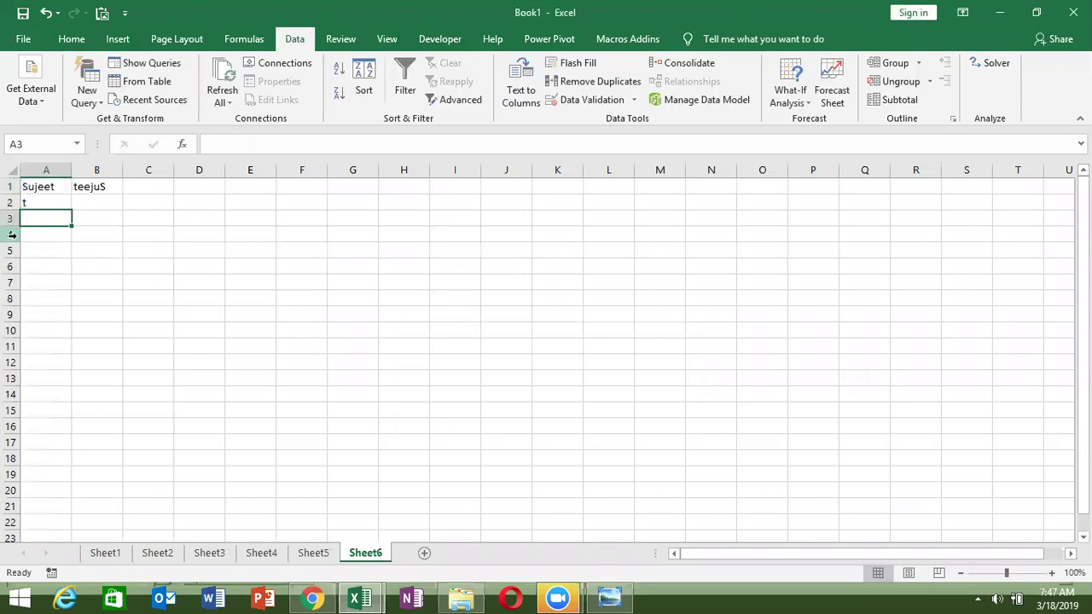
- Enter =MID(A1,LEN(A1)-1,1) in A3, accepting Excel's parenthesis correction
text(=)
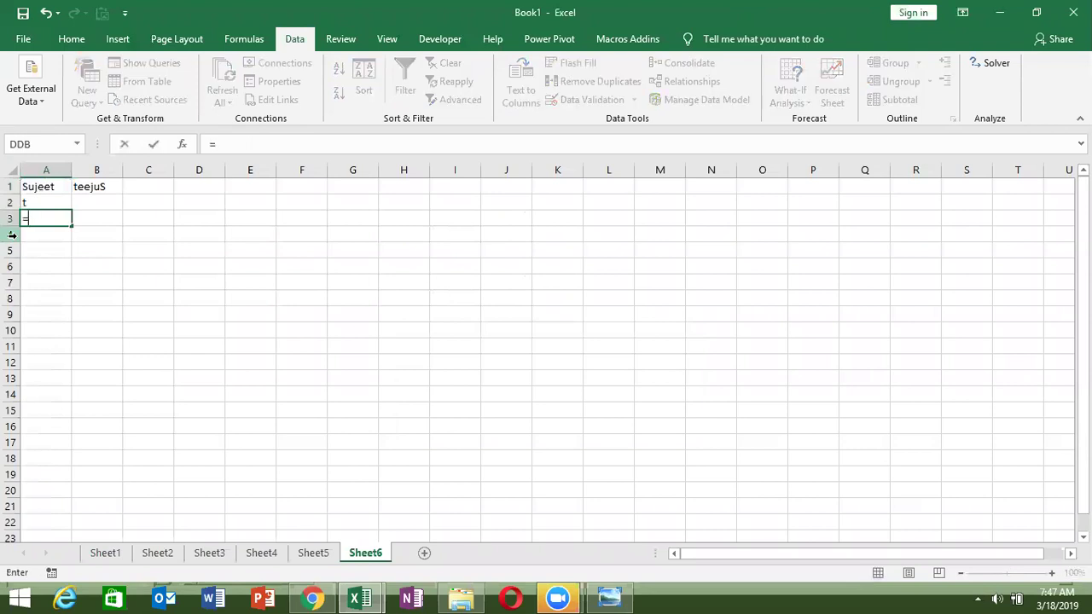
text(mid)
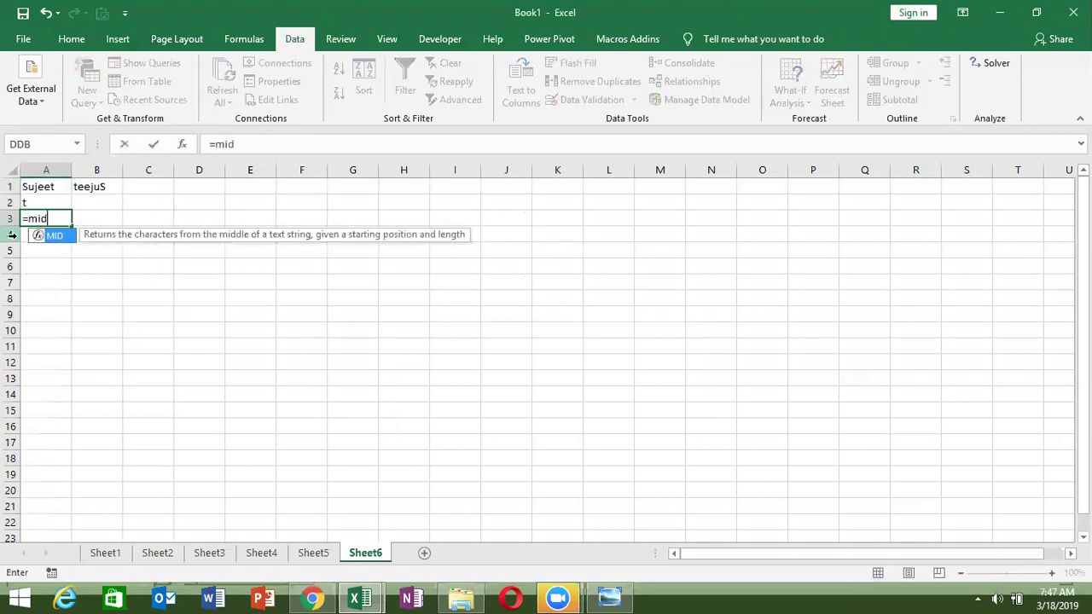
key(Tab)
click(47, 185)
text(,len)
key(Tab)
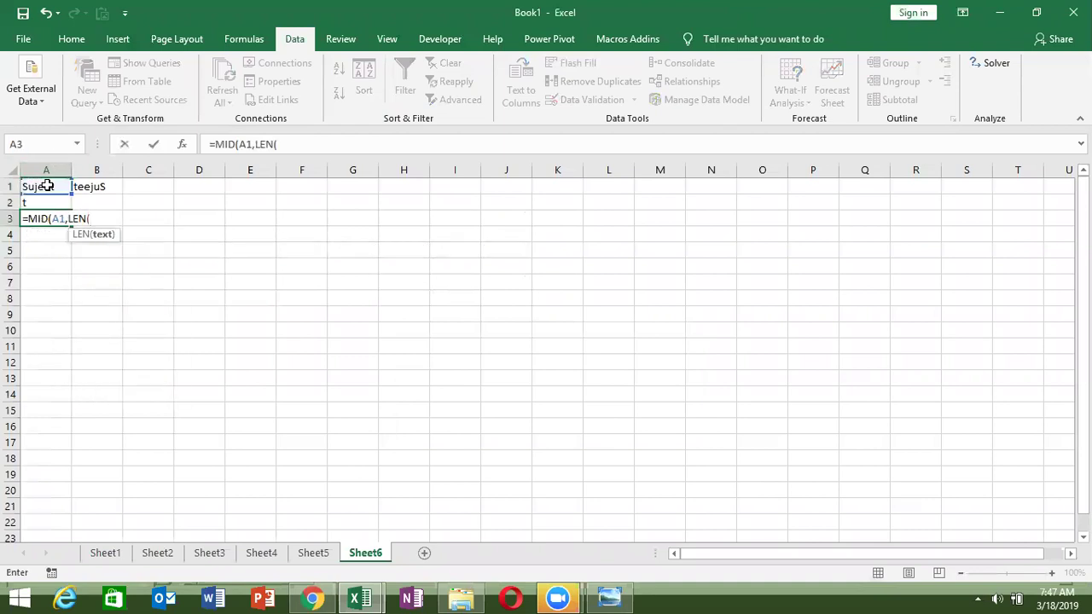
click(47, 185)
text()-1)
key(Return)
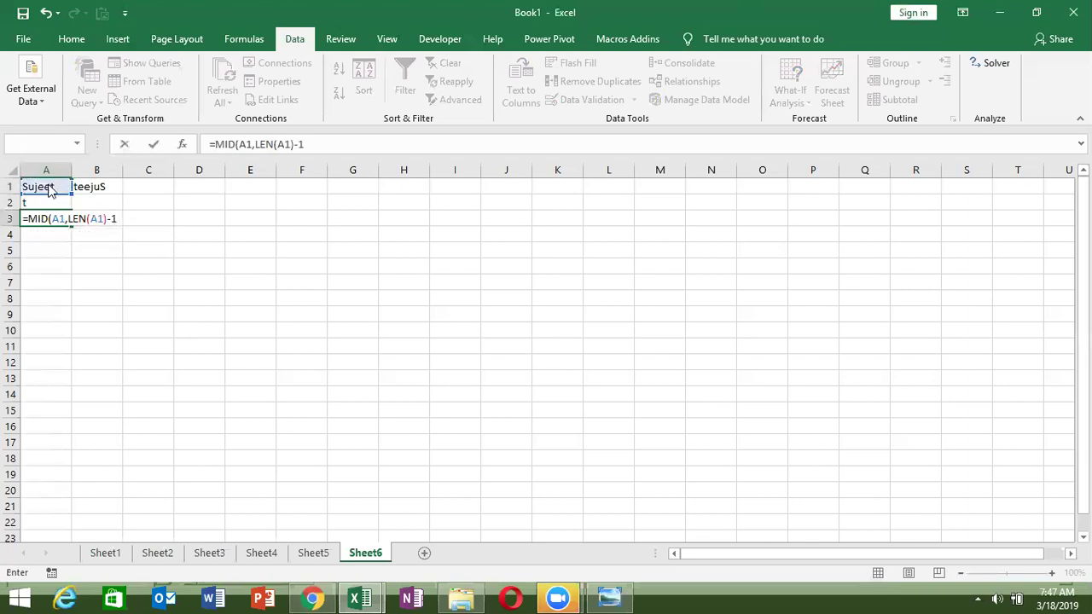
key(Return)
key(Right)
text(,1)
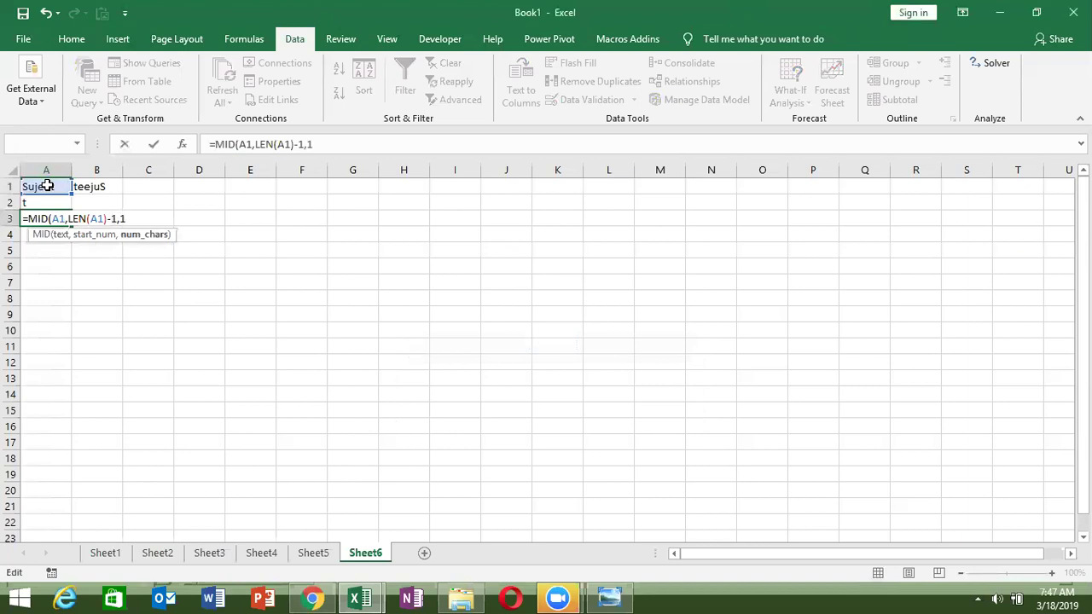
key(Return)
key(Return)
- Clear the A2:A3 test formulas
key(Up)
key(Up)
key(shift+Down)
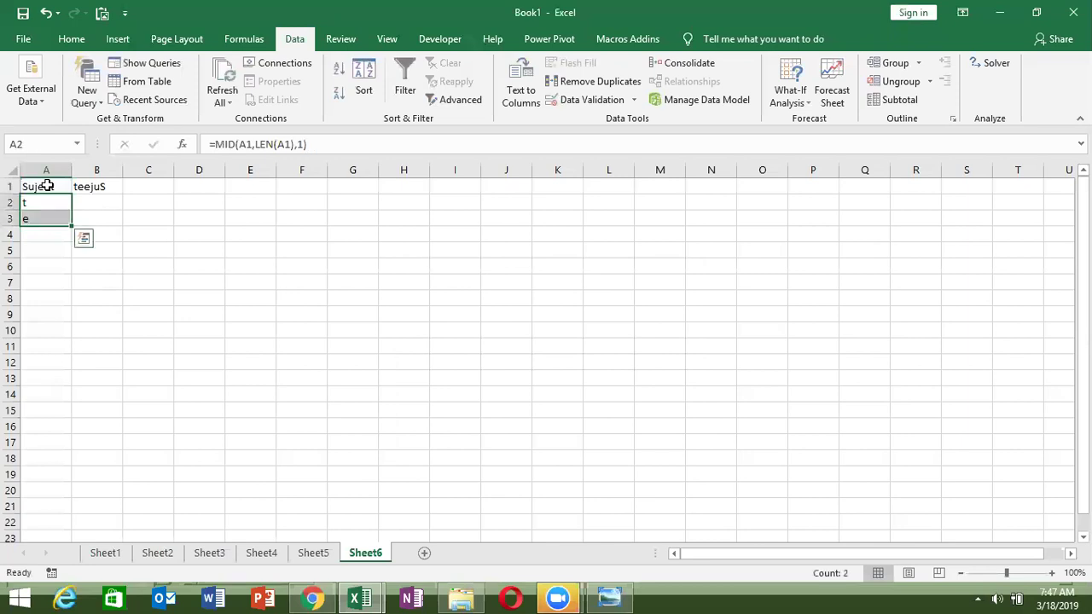
key(Delete)
key(Up)
key(Down)
- Enter =MID(A1,LEN(A1)-ROW()-2,1) in cell A2
text(=)
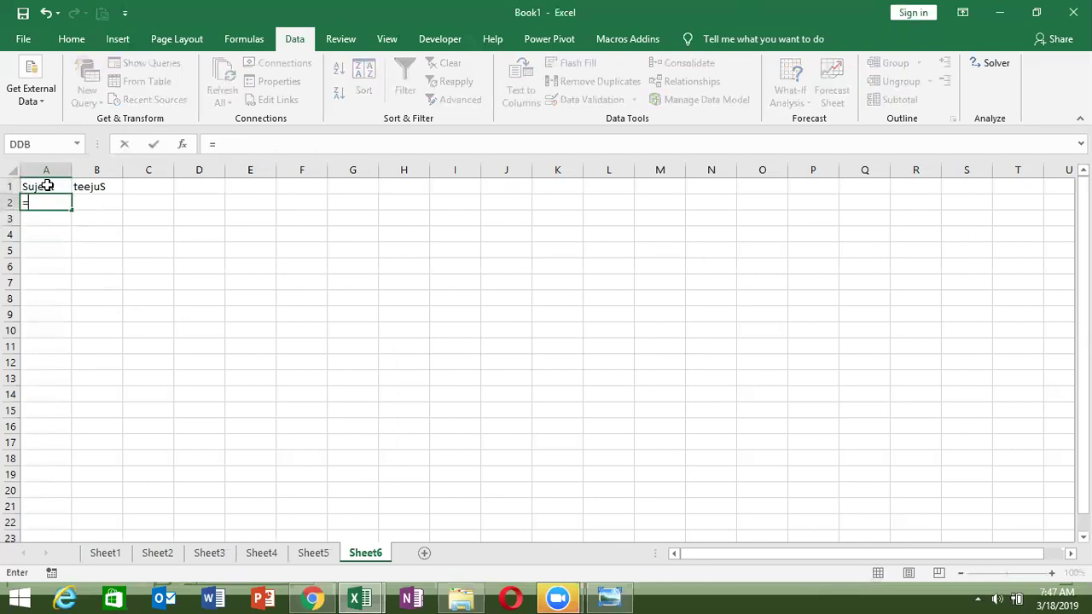
text(mid)
key(Tab)
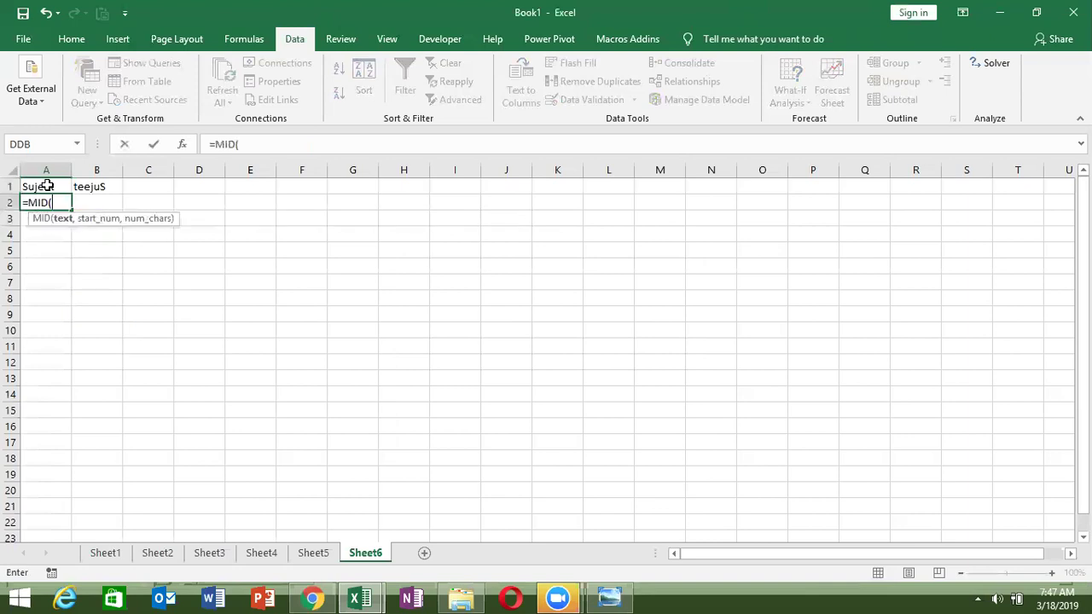
click(47, 185)
text(,le)
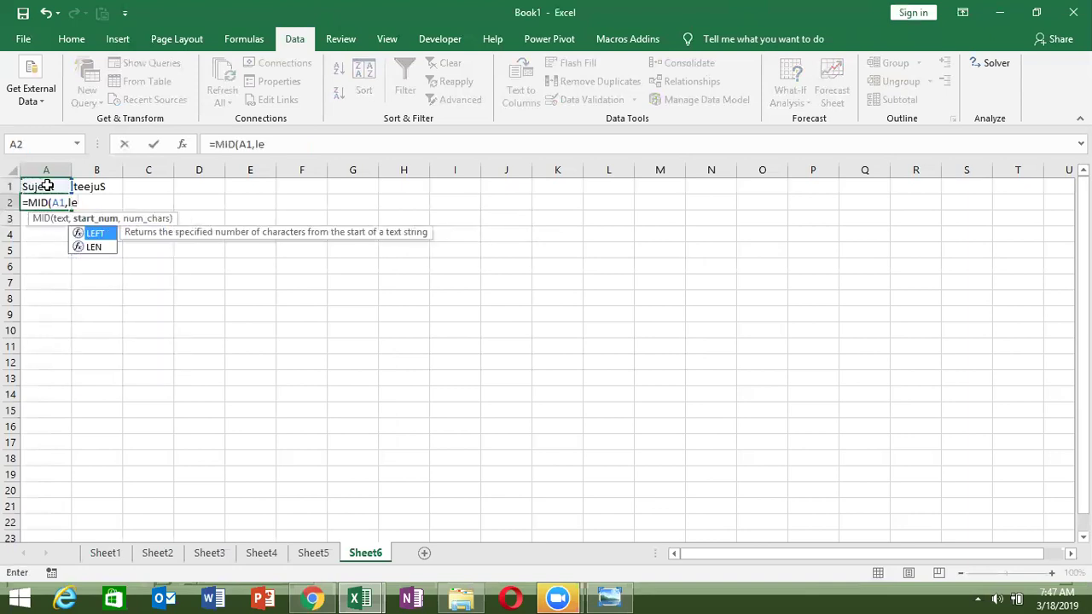
text(n)
key(Tab)
click(47, 185)
text()-)
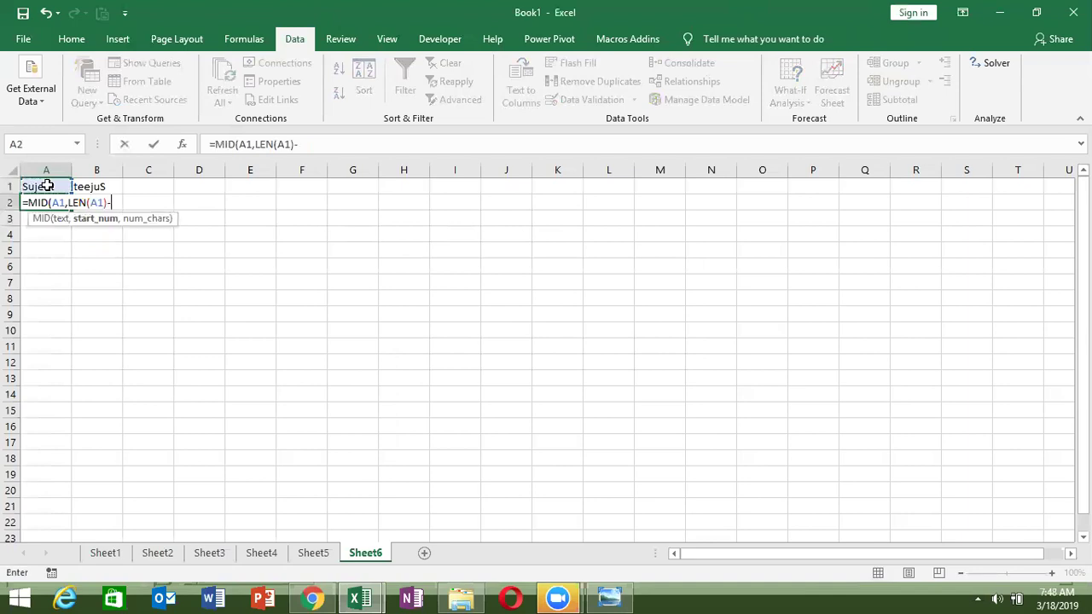
text(row)
key(Tab)
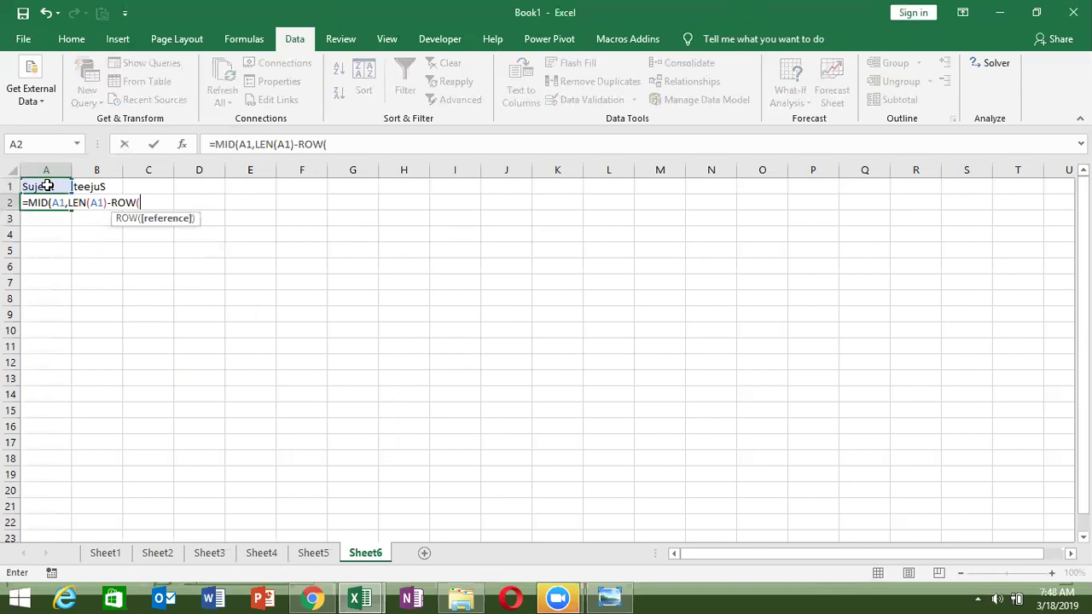
text()-2)
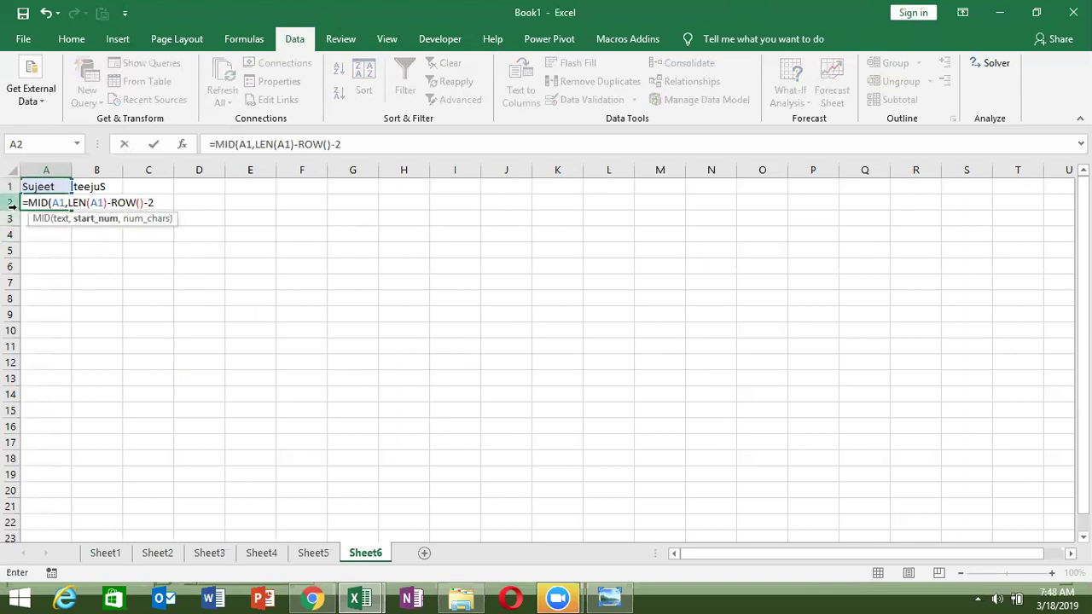
text(,)
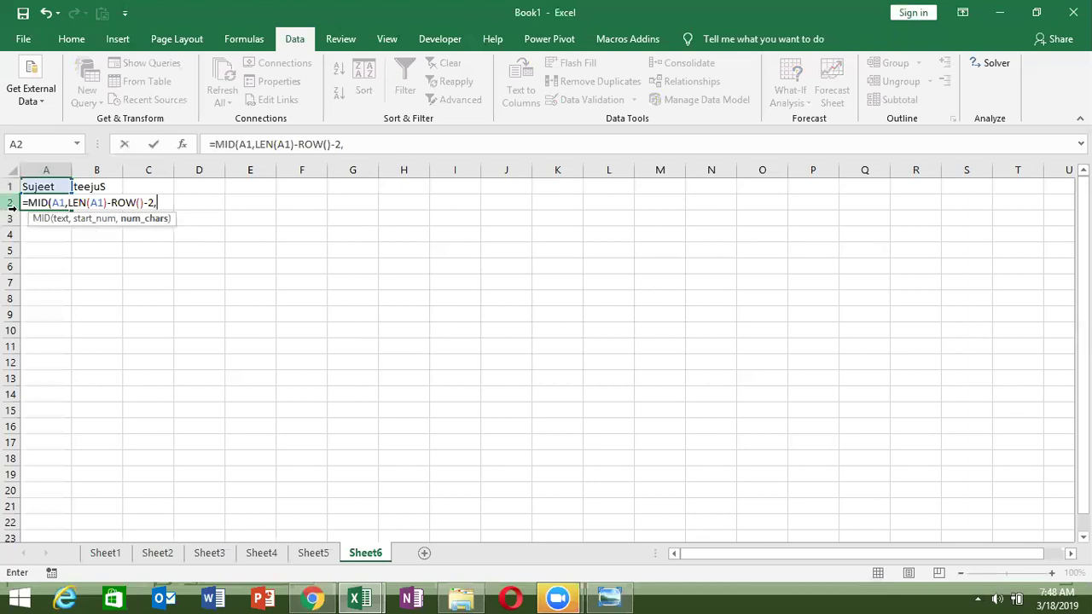
text(1)
text())
key(Return)
key(Up)
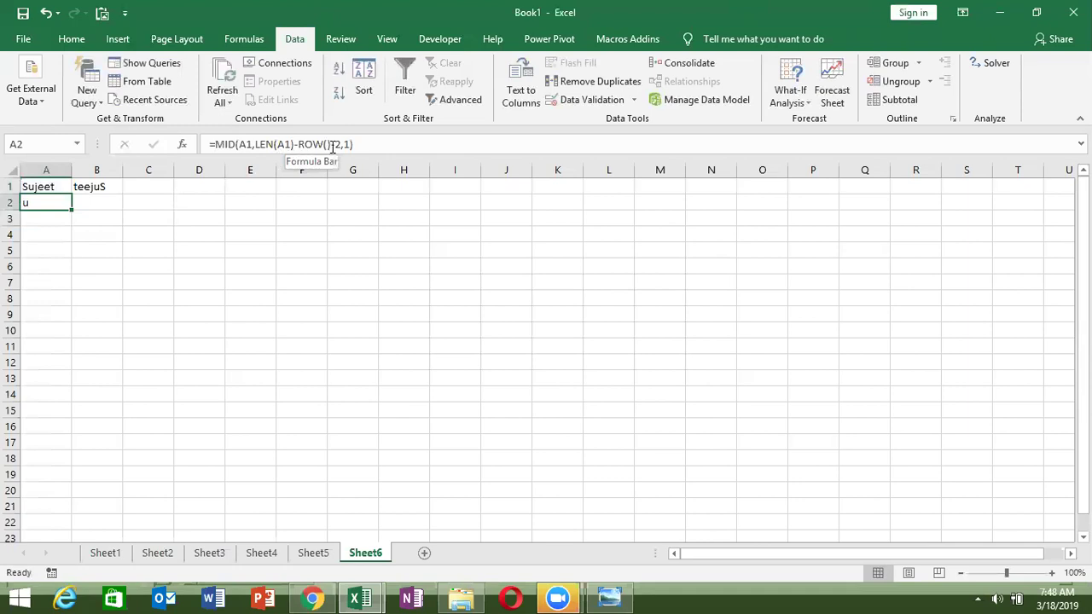
- Wrap ROW()-2 in parentheses in A2's formula so it returns the last letter
click(298, 145)
text(()
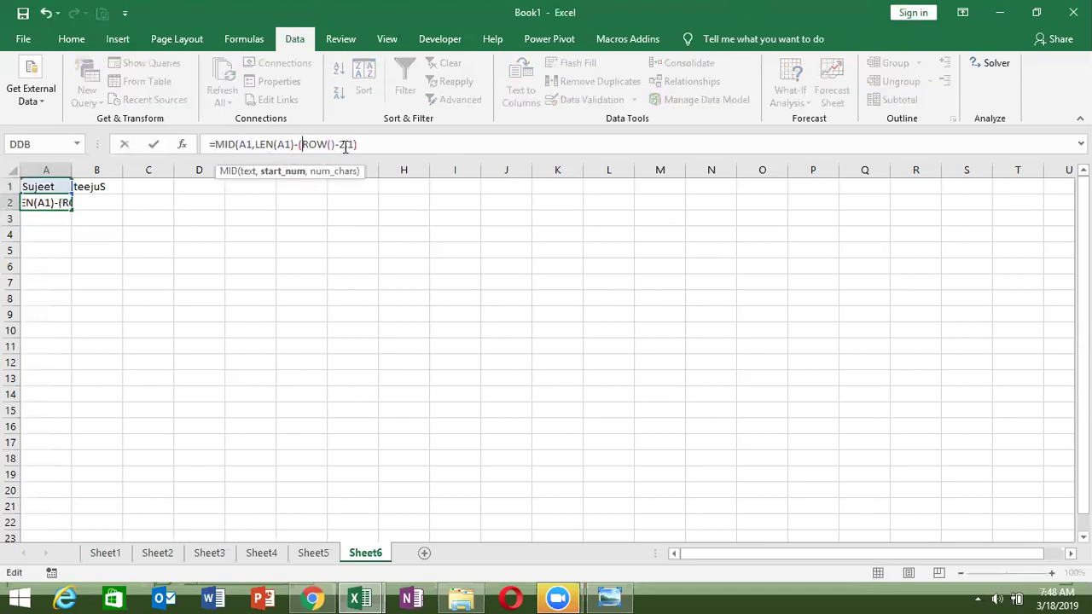
key(Right)
key(Right)
key(Right)
text())
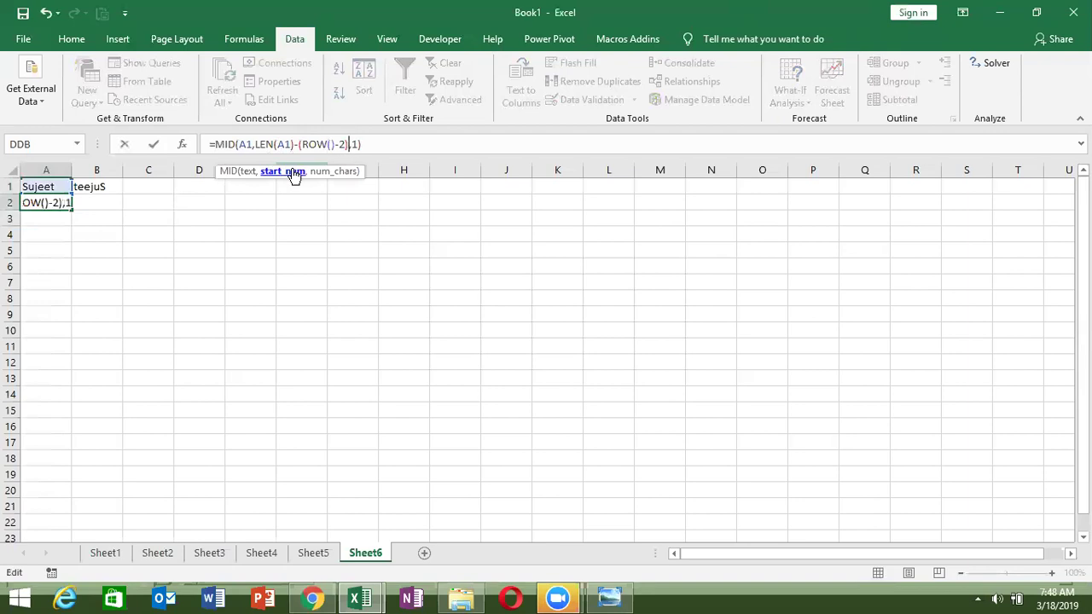
key(Return)
key(Up)
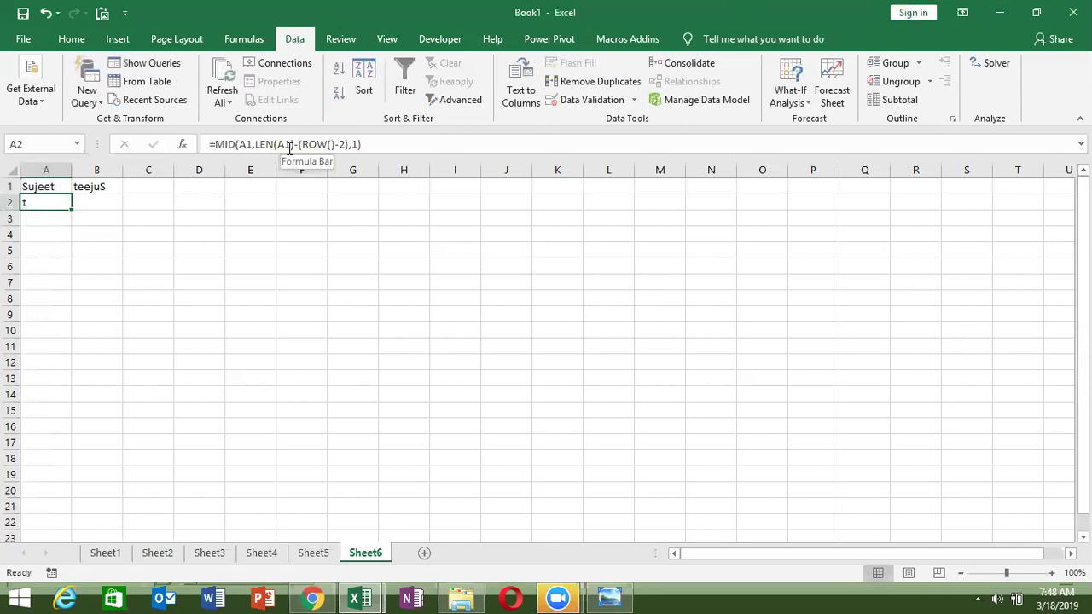
- Make the A1 reference inside LEN absolute as $A$1 in A2's formula
click(290, 145)
double_click(290, 144)
key(F4)
key(Return)
key(Up)
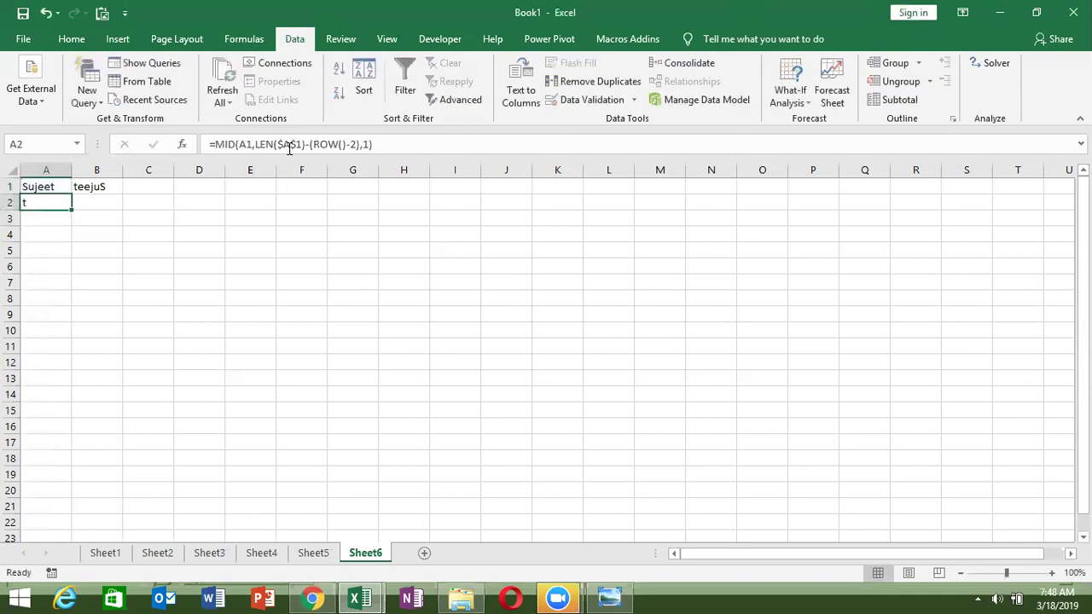
key(shift+Down)
key(shift+Down)
key(shift+Down)
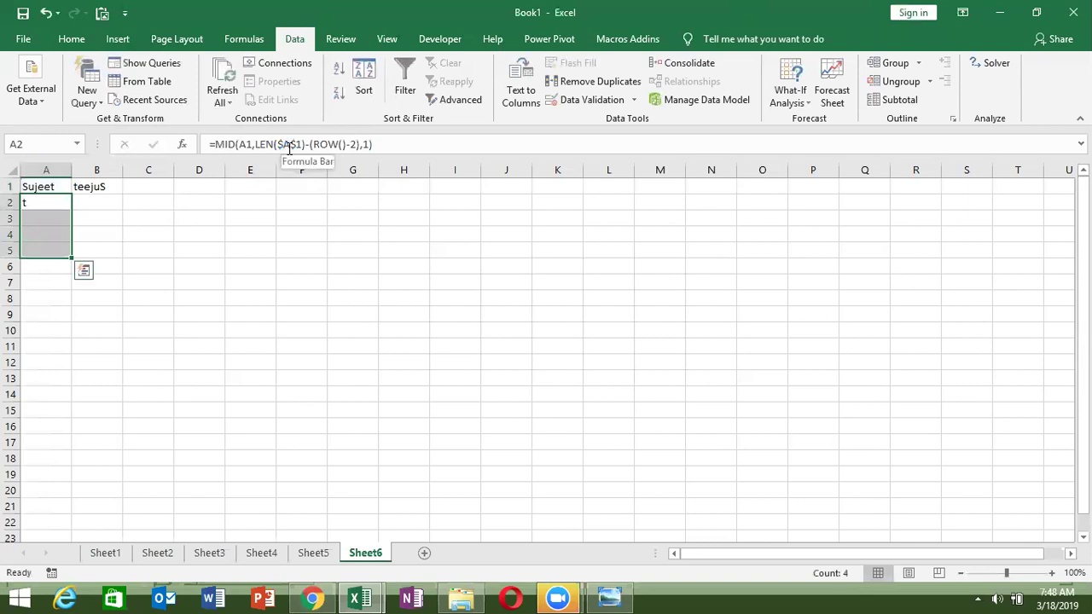
key(Up)
key(Down)
- Lock MID's A1 reference as $A$1, then fill A2's formula down through A8
click(242, 144)
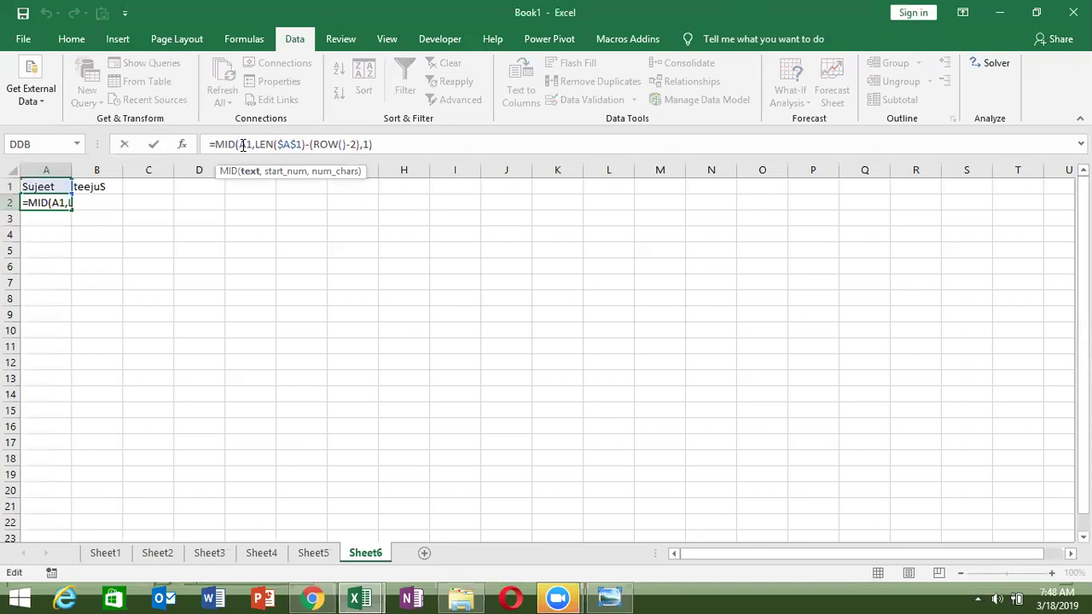
double_click(244, 144)
key(F4)
key(Return)
key(Up)
key(shift+Down)
key(shift+Down)
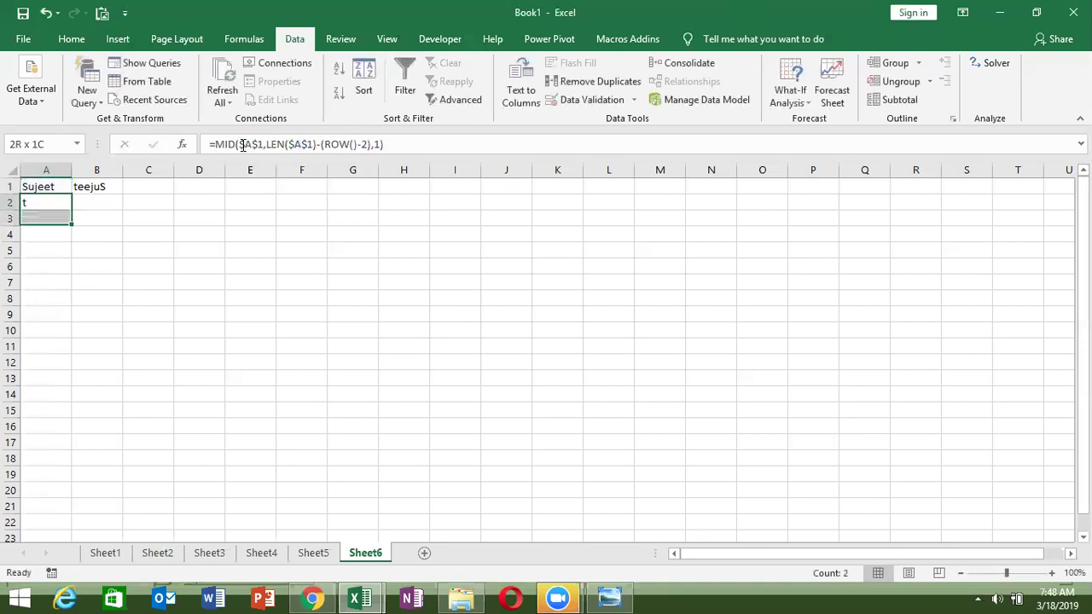
key(shift+Down)
key(shift+Down)
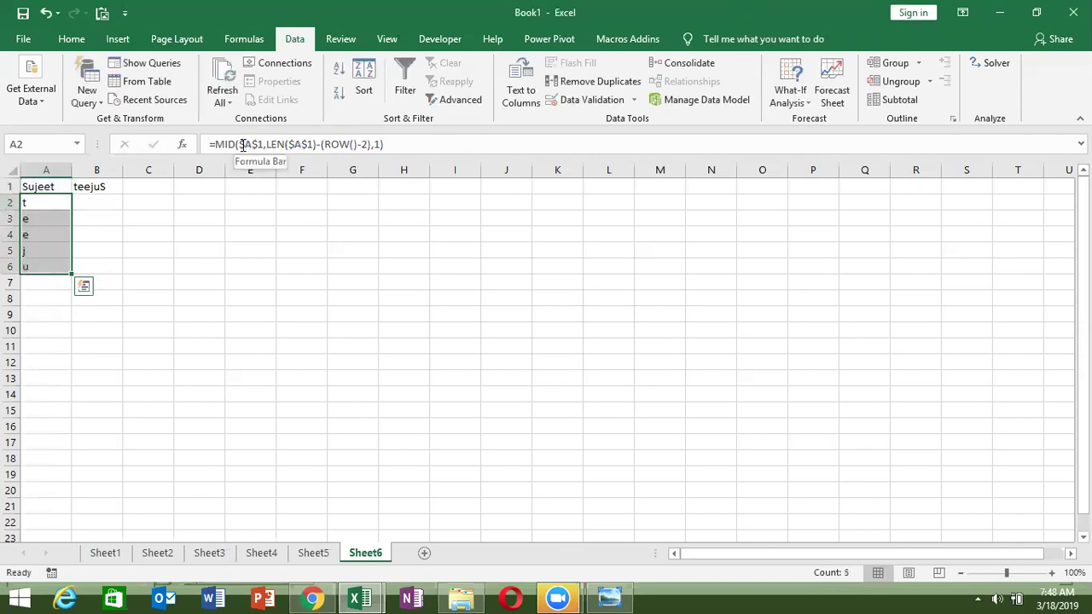
key(shift+Down)
key(shift+Down)
key(ctrl+d)
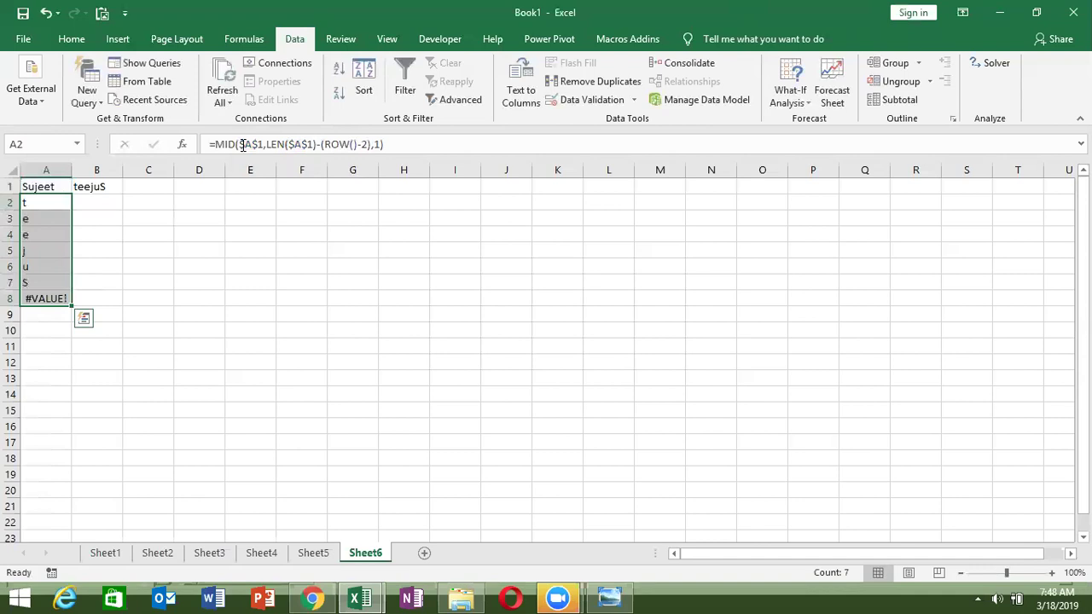
- Clear the #VALUE! error from A8 and select the reversed letters in A2:A7
key(Down)
key(Down)
key(Down)
key(Down)
key(Down)
key(Down)
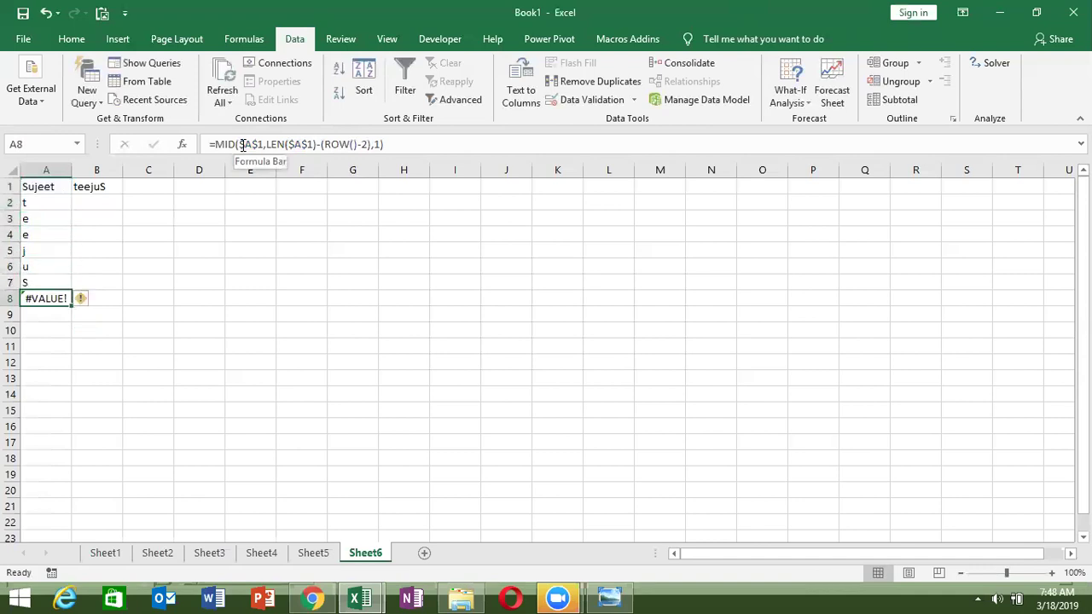
key(Delete)
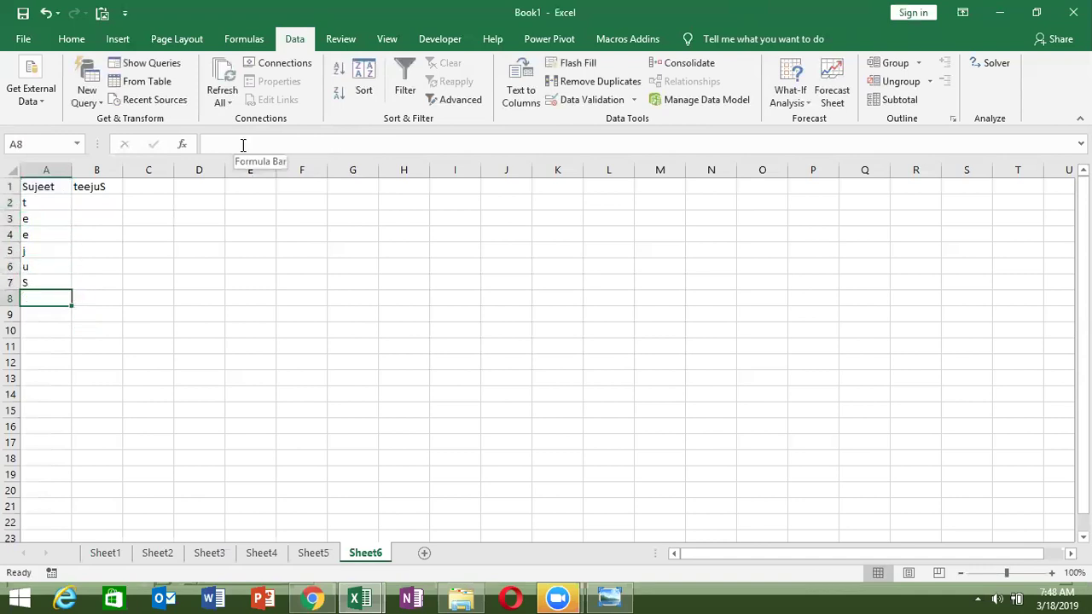
text(=)
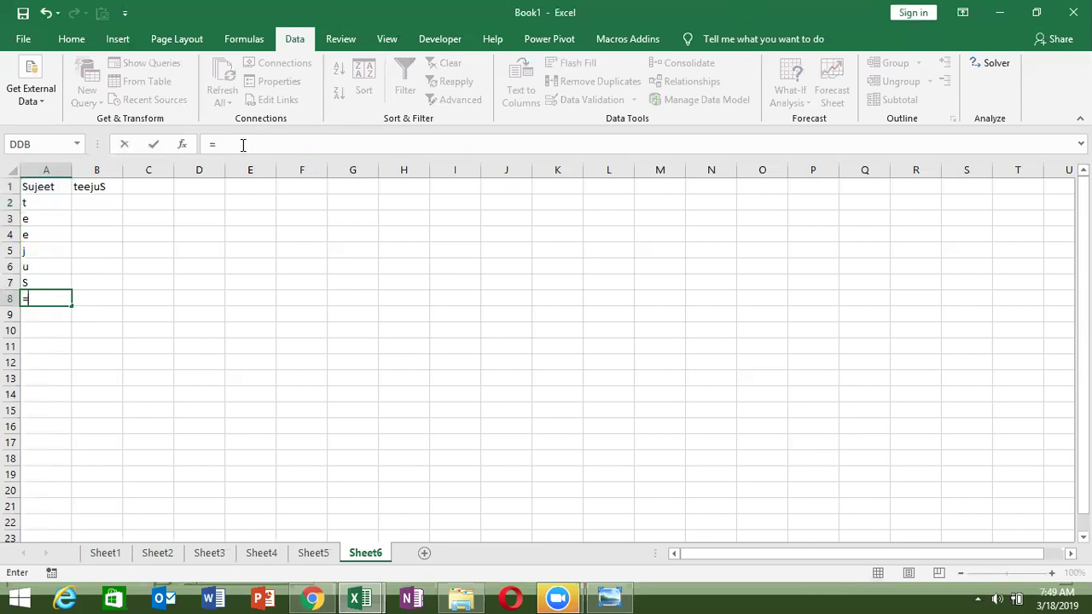
key(Escape)
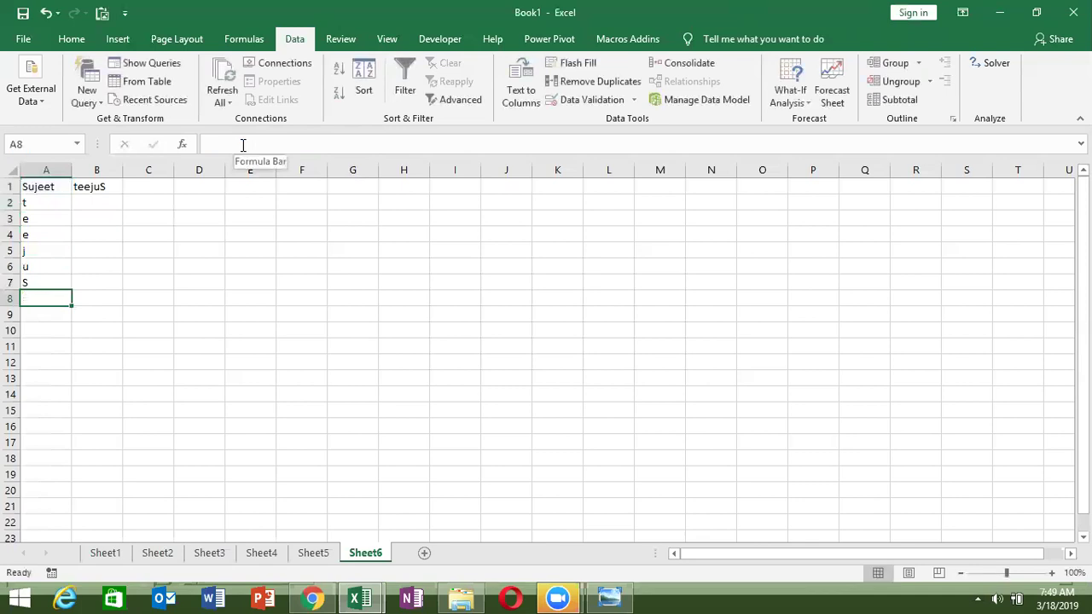
key(Up)
key(ctrl+shift+Up)
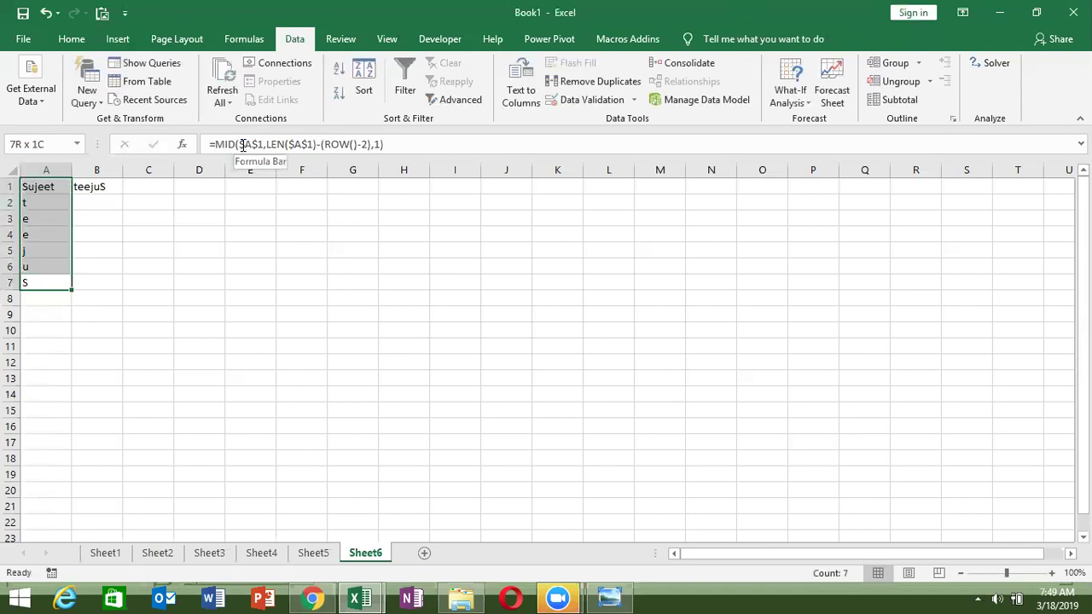
key(shift+Down)
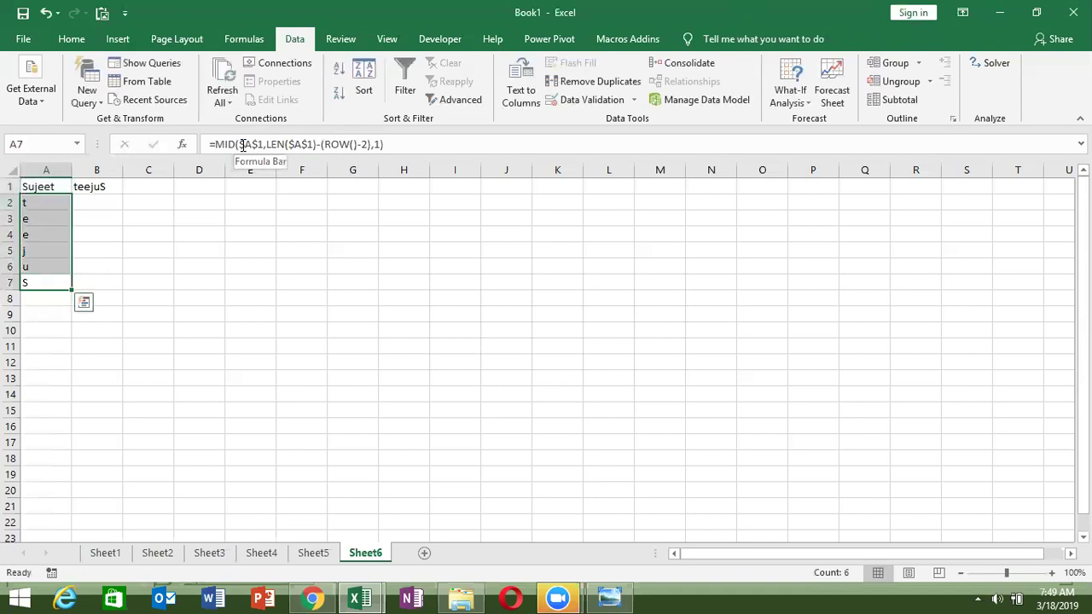
- Return to the YouTube comments inbox with the viewer's SUJEET-to-TEEJUS formula question
click(313, 598)
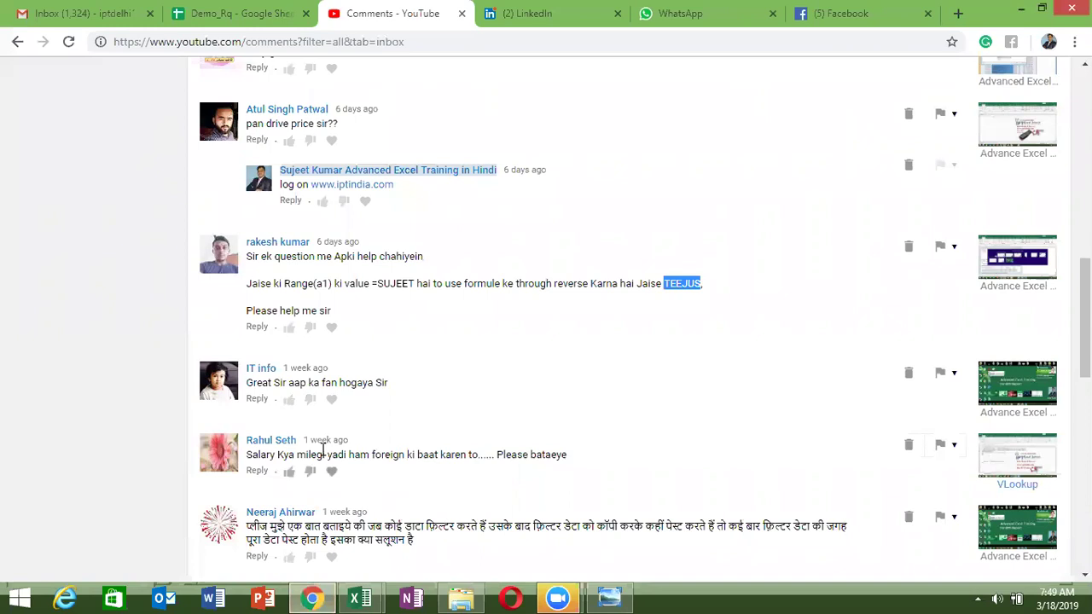
- Show the desktop with Win+D and drag a selection box across the wallpaper
key(super+d)
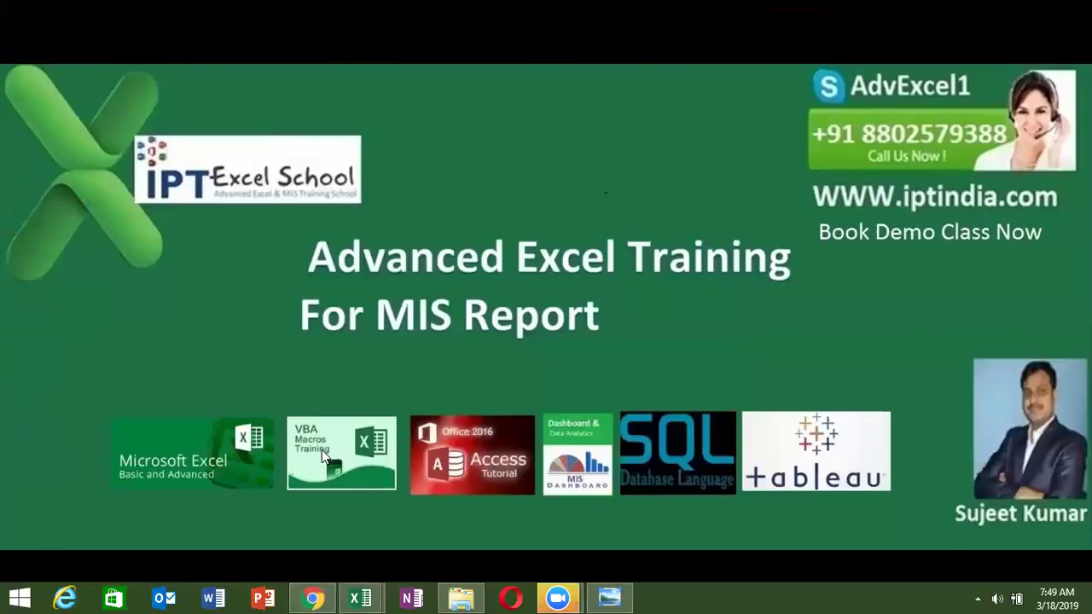
drag(829, 125, 1015, 152)
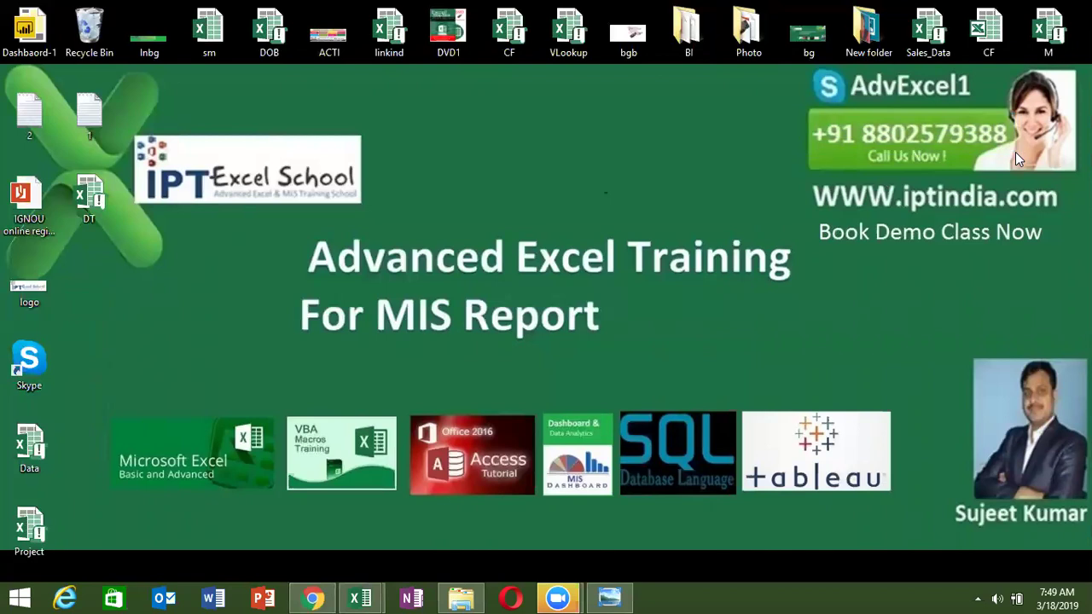